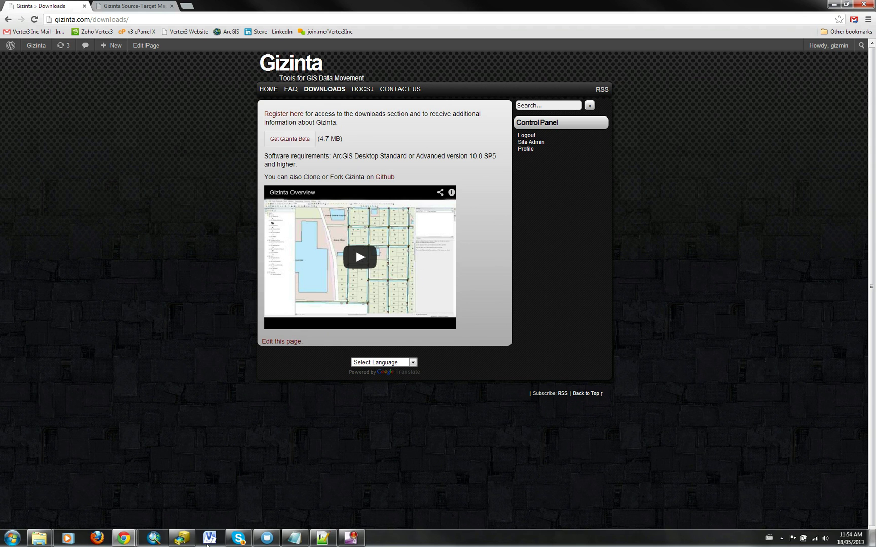
Switch to ArcCatalog and open the Create Gizinta Project tool from the Setup toolset of Tools\Gizinta.tbx in the Gizinta1 (1) folder.
click(182, 538)
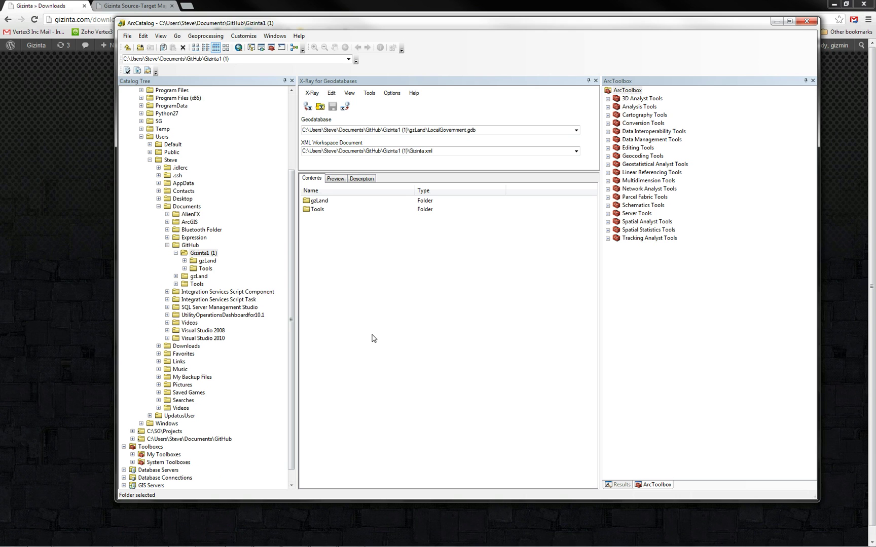
click(200, 254)
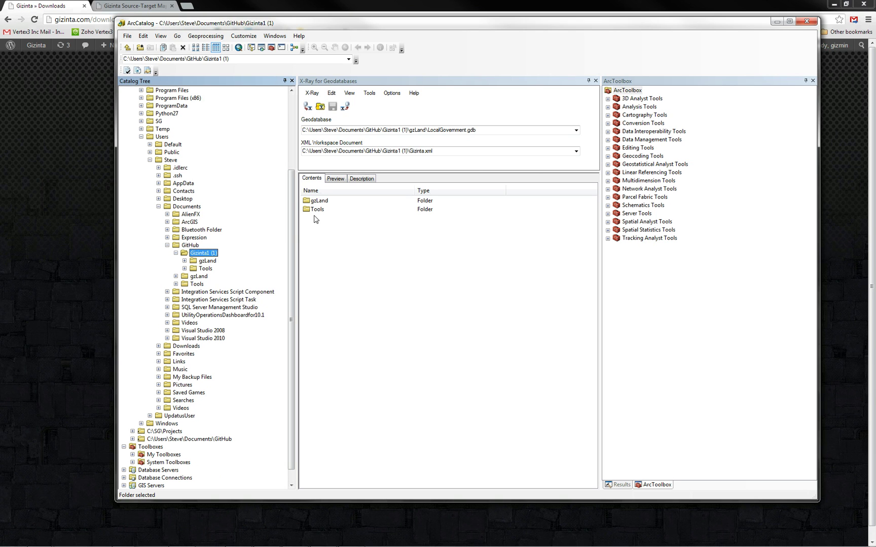
click(204, 262)
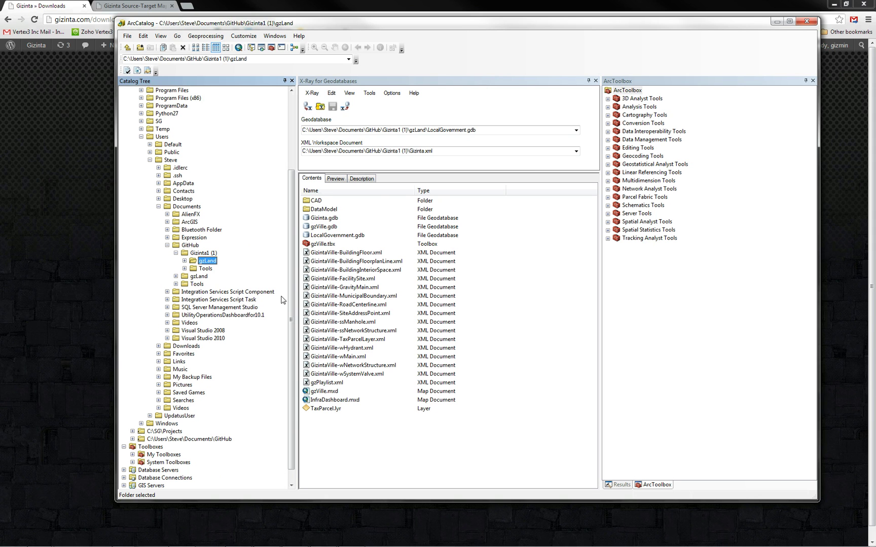
click(205, 269)
double_click(325, 228)
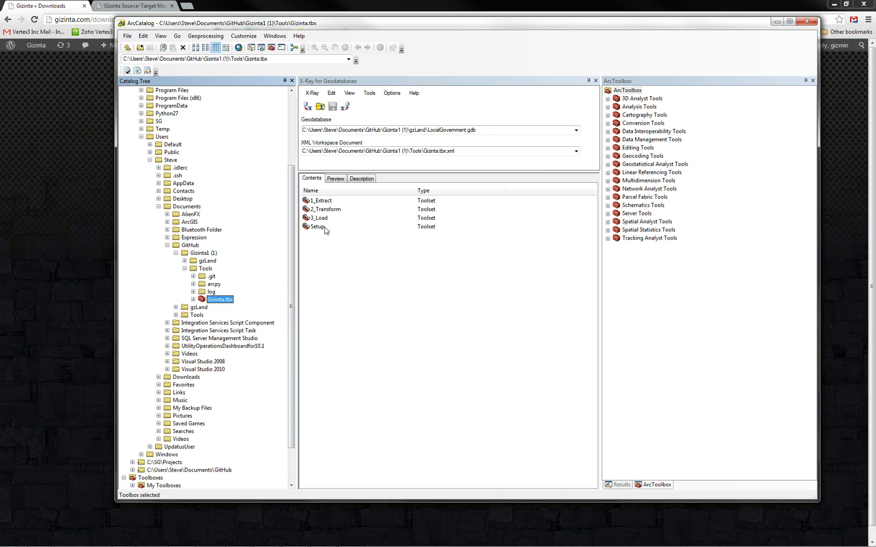
double_click(325, 227)
click(339, 283)
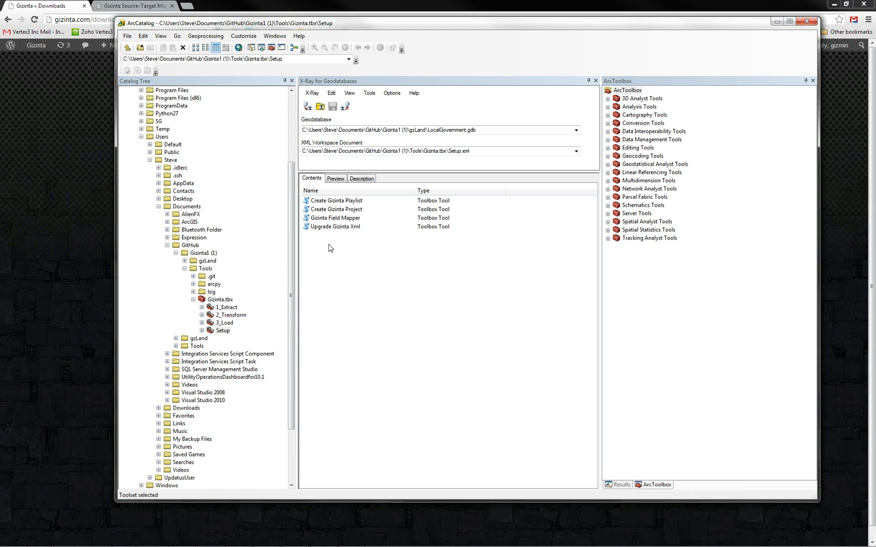
double_click(319, 209)
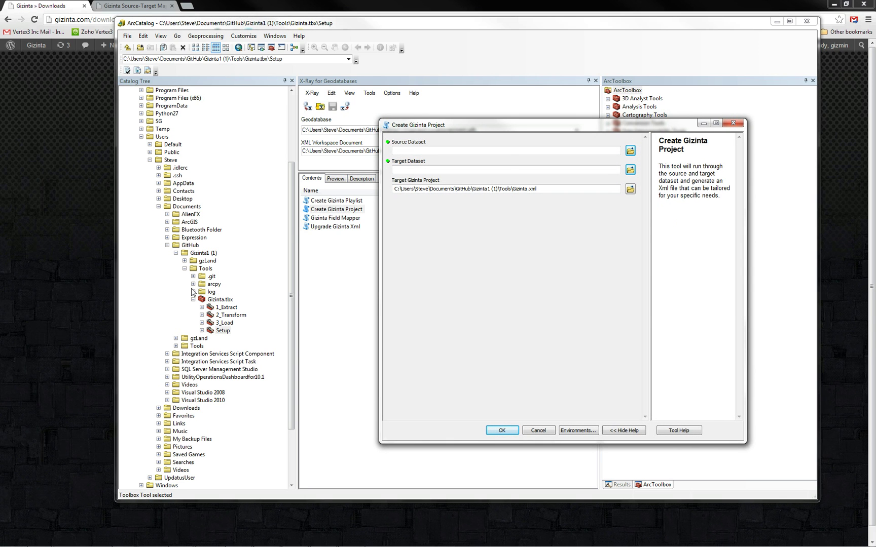
Set the source dataset to the ssGravityMain feature class from the Assets dataset of gzLand\gzVille.gdb.
click(184, 261)
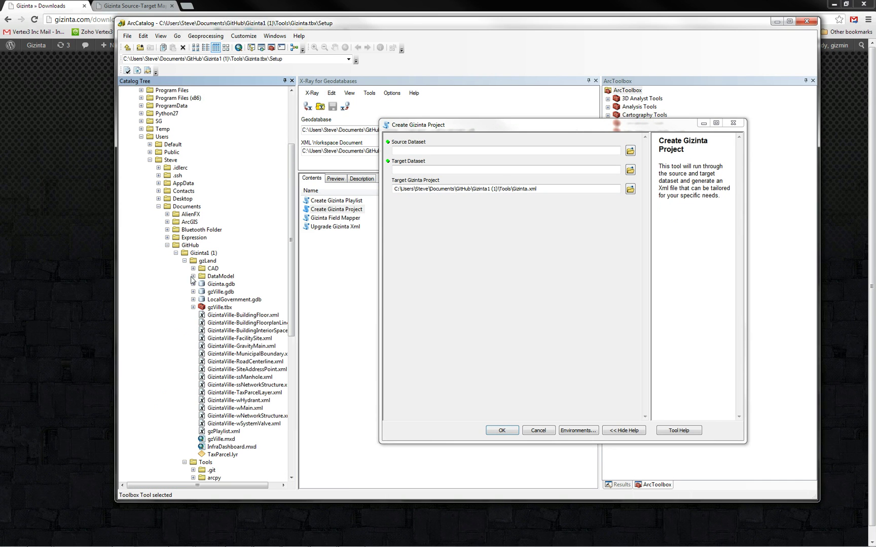
click(193, 292)
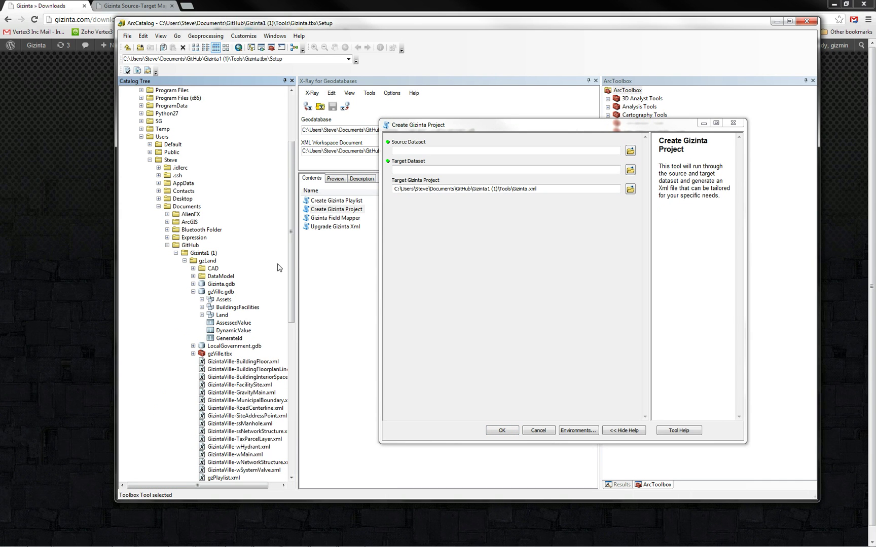
drag(293, 257, 289, 282)
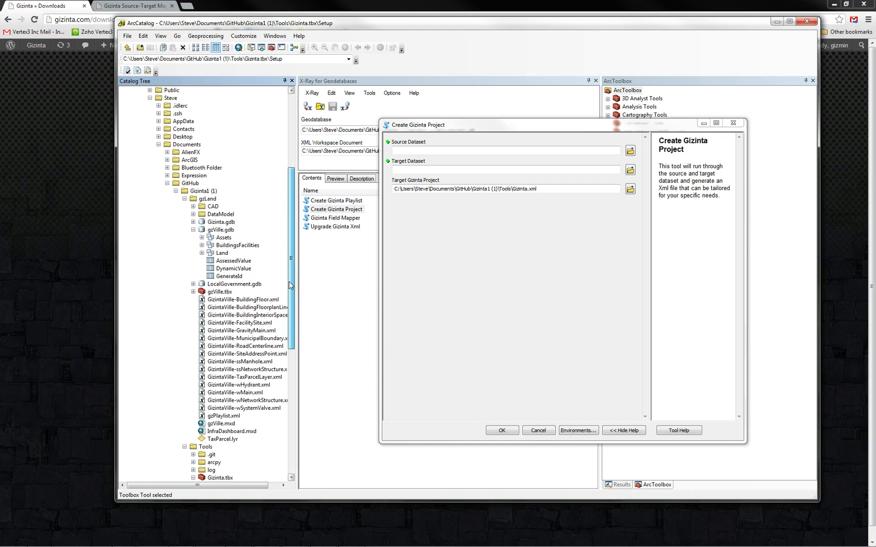
click(193, 283)
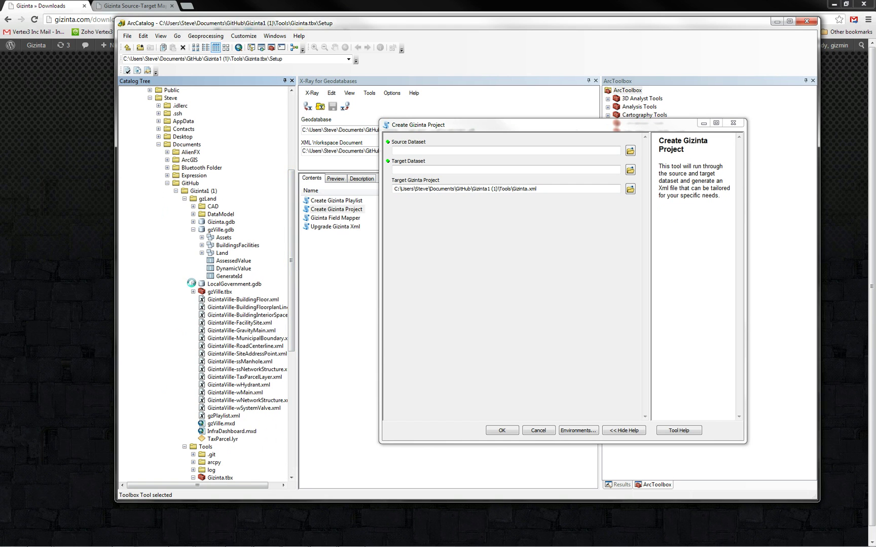
click(202, 238)
drag(237, 247, 425, 151)
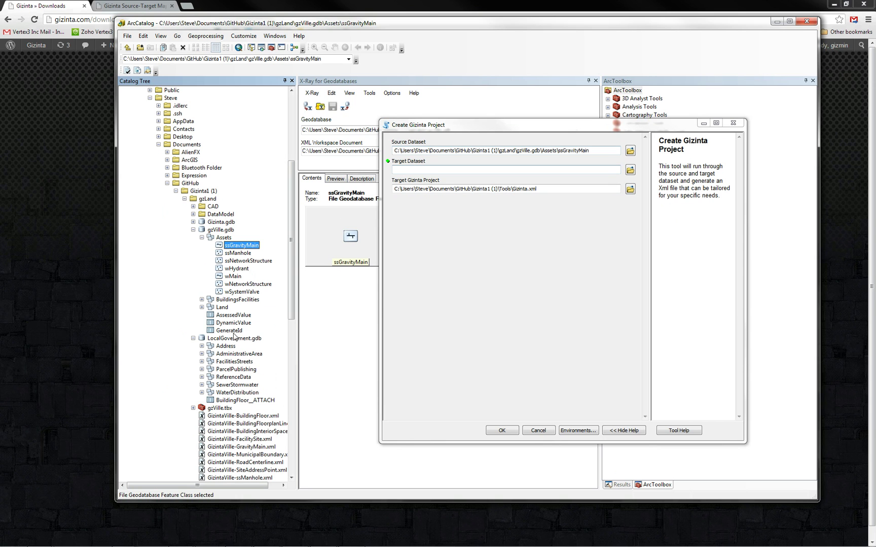
Set the target dataset to ssGravityMain from the SewerStormwater dataset of LocalGovernment.gdb, and collapse the gzLand folder.
click(202, 384)
drag(241, 393, 420, 168)
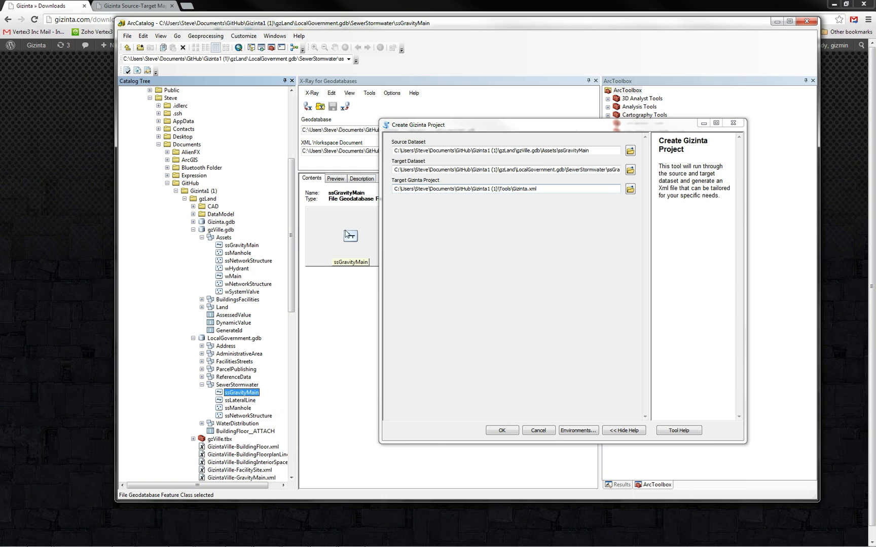
click(185, 199)
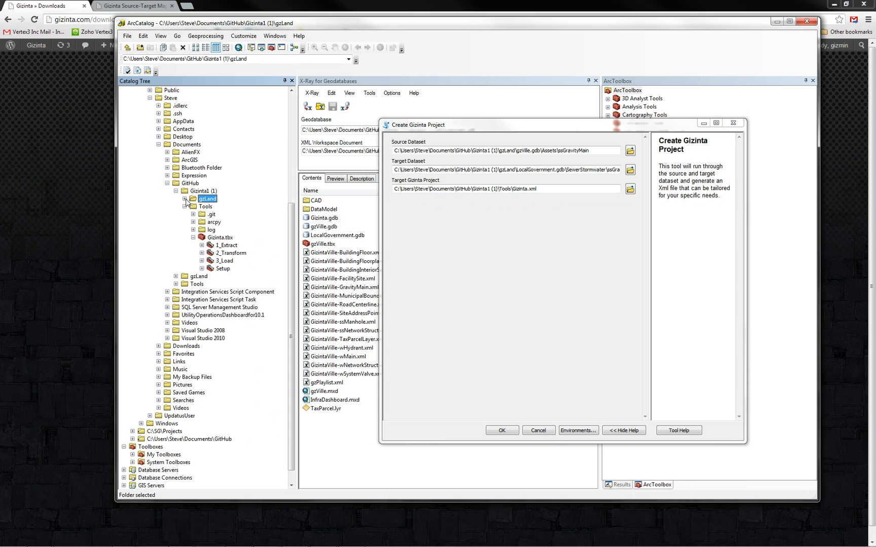
Change the target project path to Gizinta.xml directly in the Gizinta1 (1) folder and run the tool, closing its completion report.
click(511, 189)
key(BackSpace)
key(BackSpace)
key(BackSpace)
key(BackSpace)
key(BackSpace)
key(BackSpace)
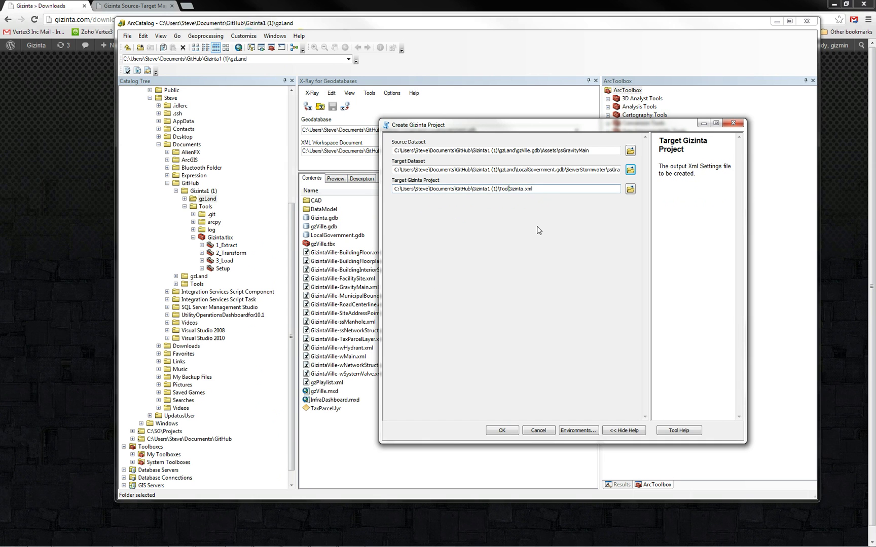
click(493, 430)
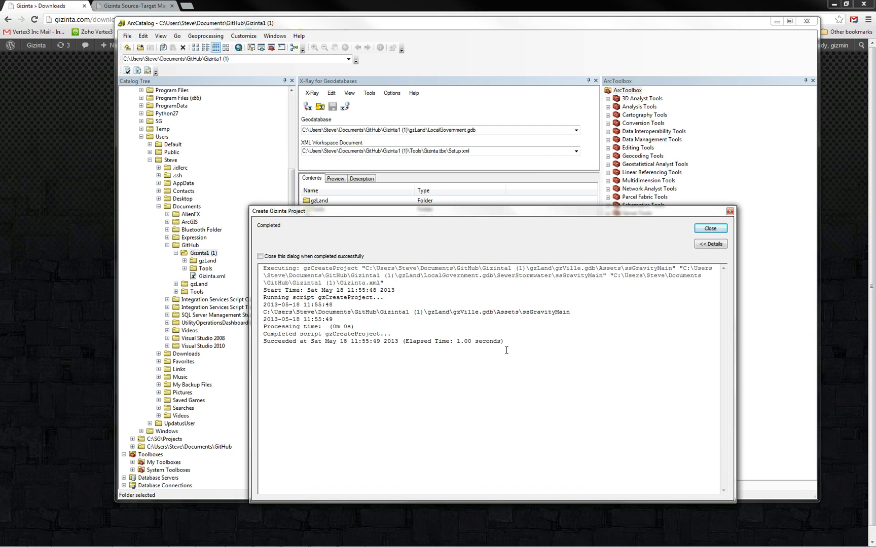
click(698, 229)
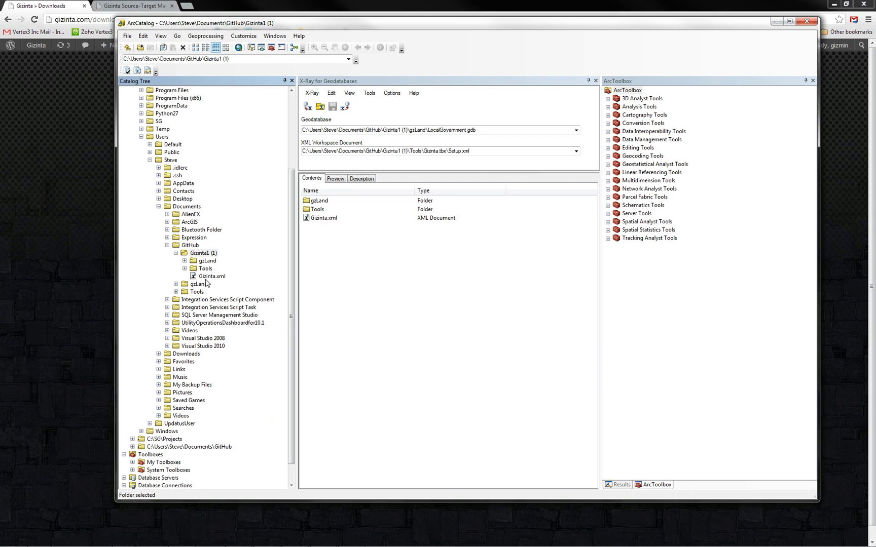
Open Gizinta.xml from the Gizinta1 (1) folder in Notepad++ and reload its modified version.
double_click(317, 218)
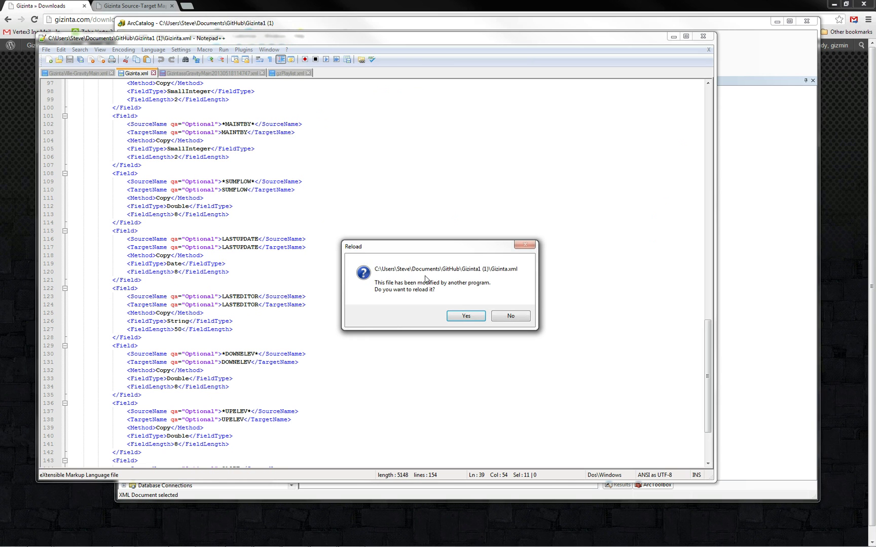
click(464, 315)
click(461, 314)
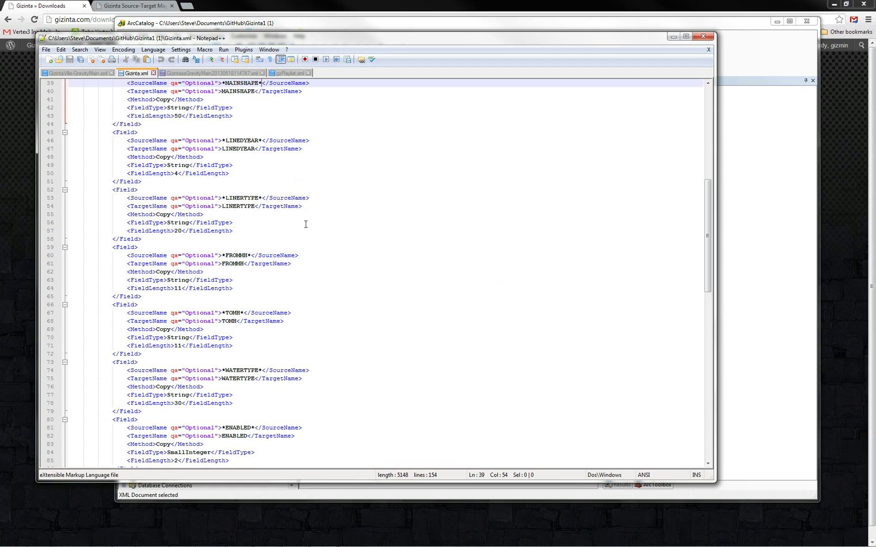
Examine the source and target field names in Gizinta.xml from the start of the file, comparing matched fields with asterisk-marked ones.
scroll(312, 225, up, 7)
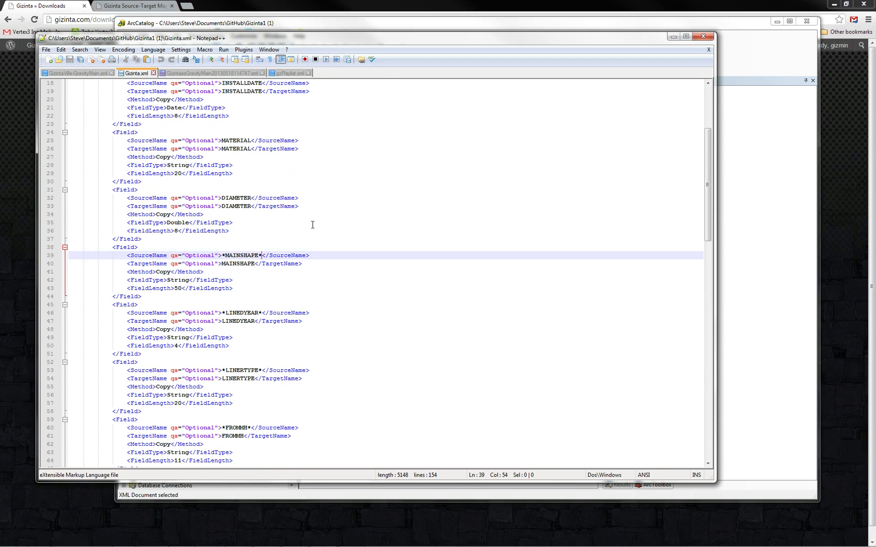
key(ctrl+Home)
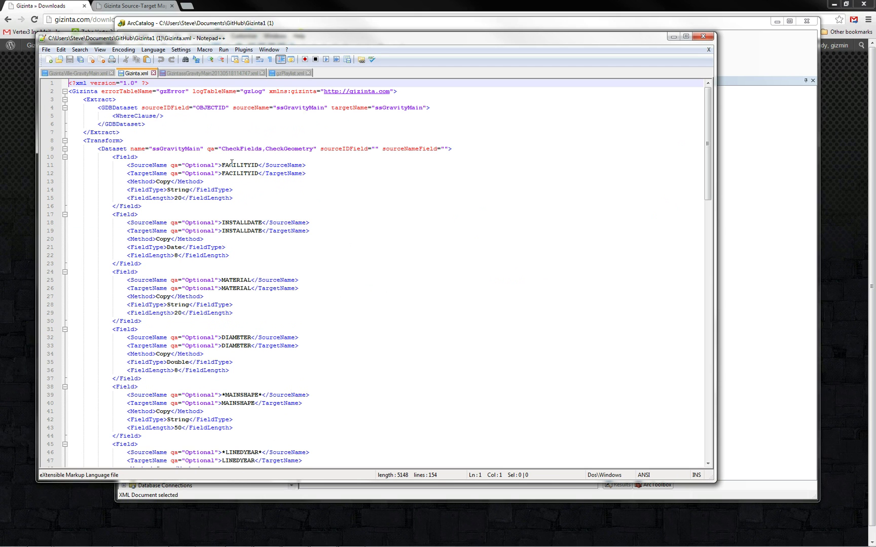
drag(221, 165, 258, 165)
drag(221, 224, 262, 232)
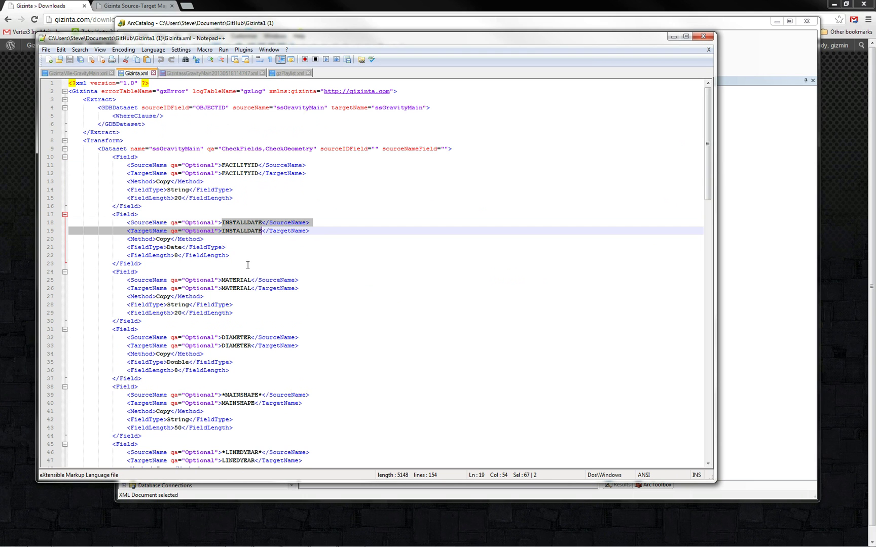
scroll(248, 265, down, 3)
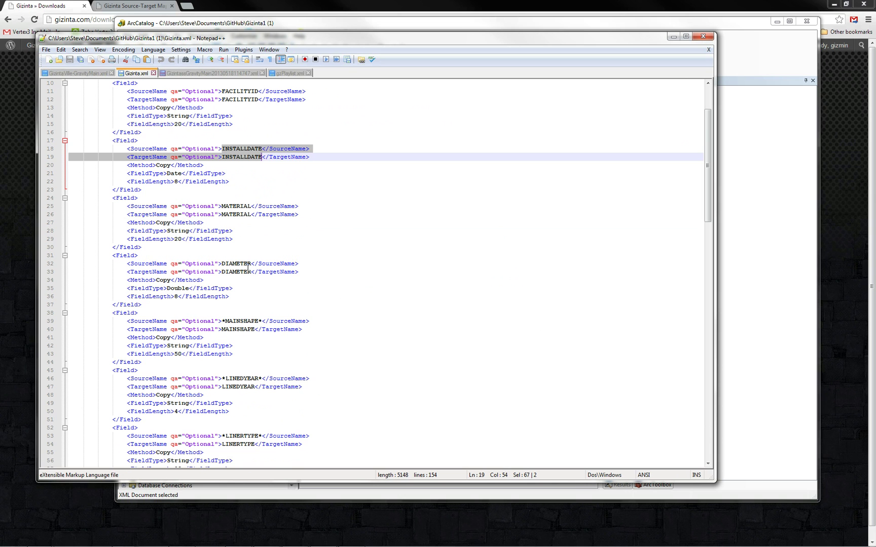
scroll(248, 265, down, 4)
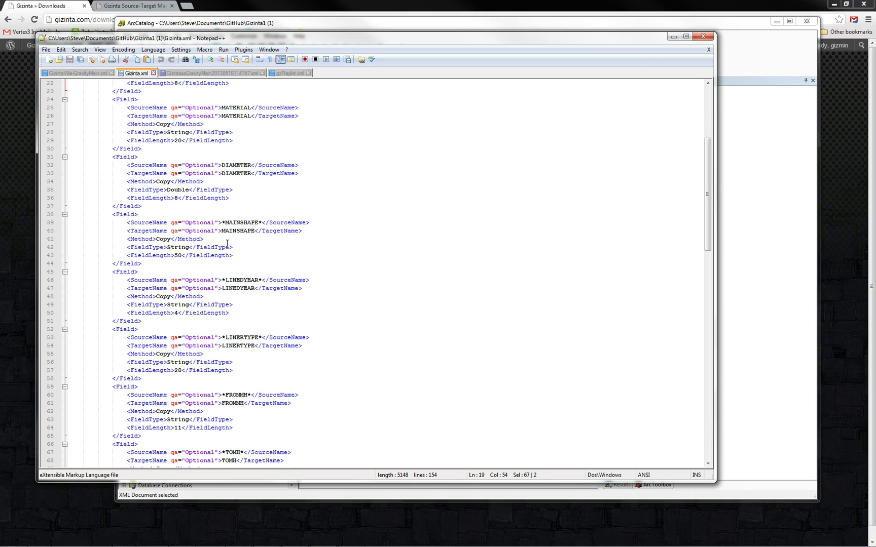
drag(222, 221, 247, 217)
scroll(254, 278, down, 4)
scroll(255, 278, down, 3)
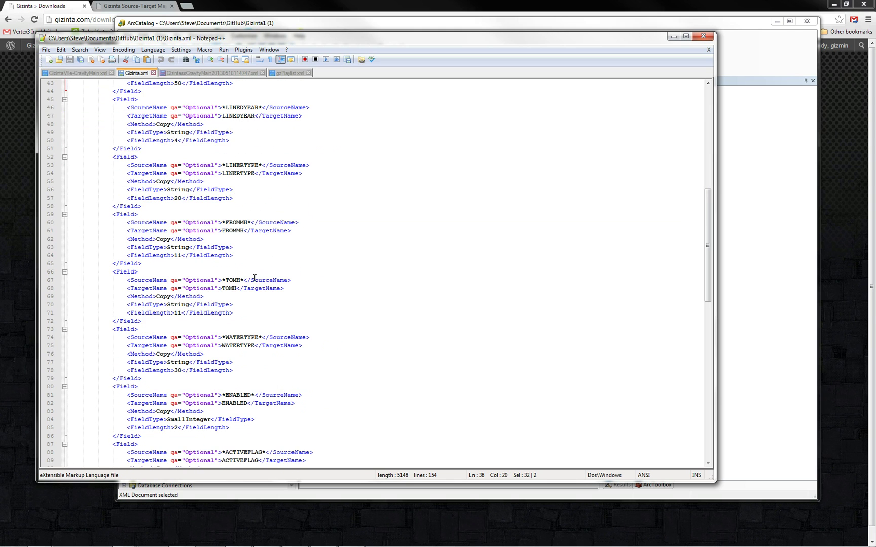
scroll(255, 278, down, 3)
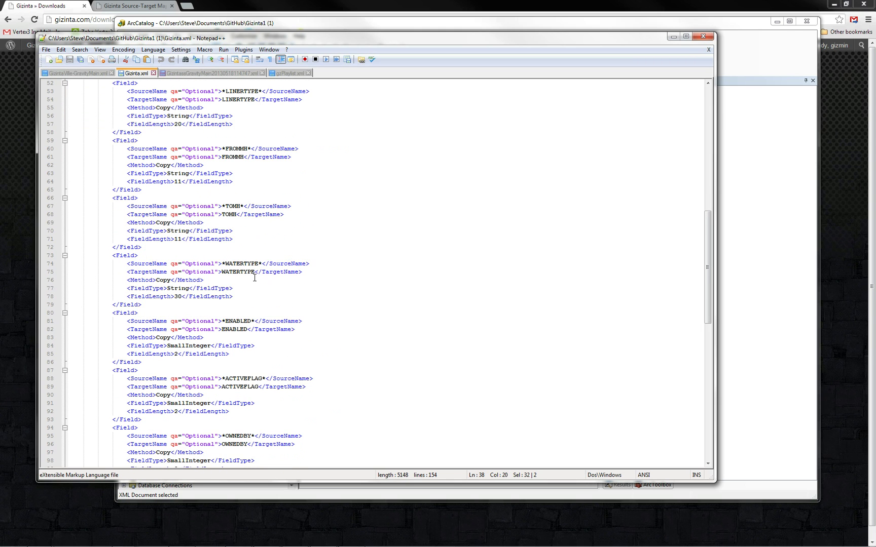
scroll(255, 277, down, 7)
scroll(254, 279, down, 7)
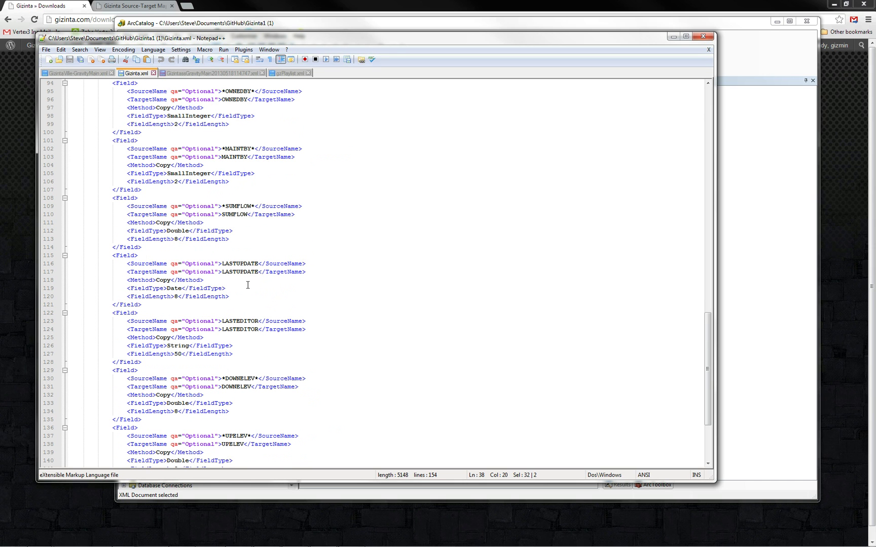
Switch to ArcCatalog and run the Gizinta Field Mapper from the Setup toolset of Gizinta.tbx with Gizinta.xml as the project.
click(755, 71)
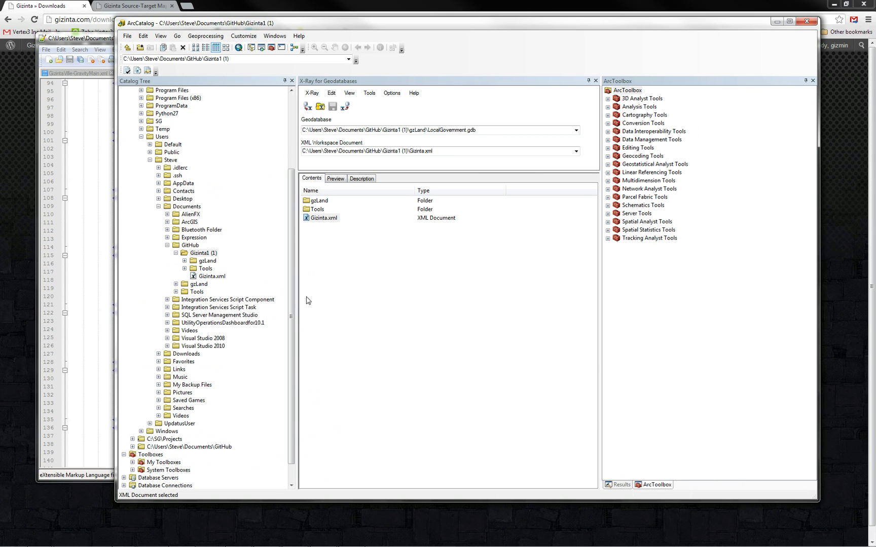
double_click(308, 210)
double_click(319, 226)
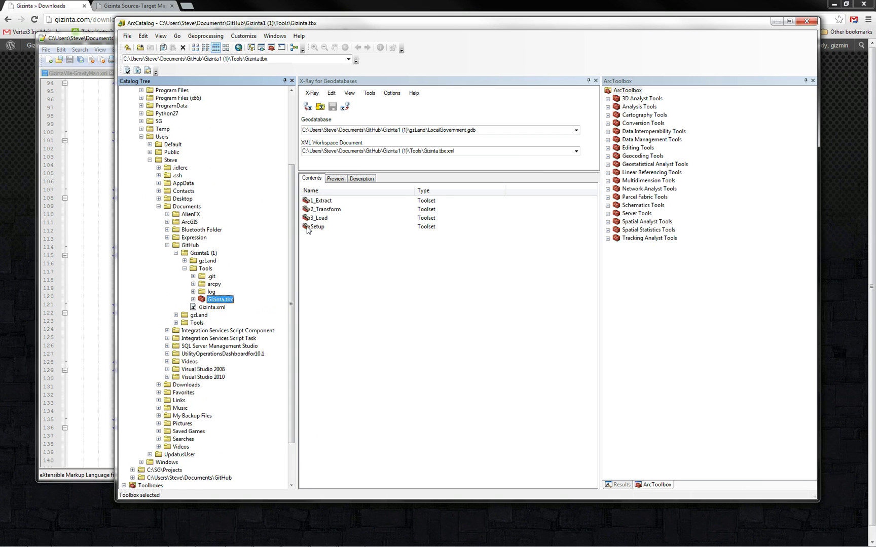
double_click(308, 227)
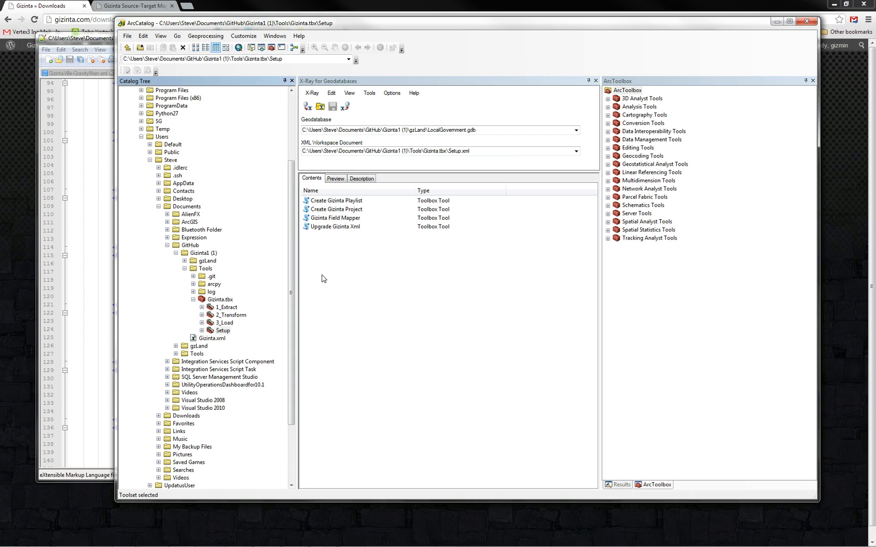
double_click(310, 219)
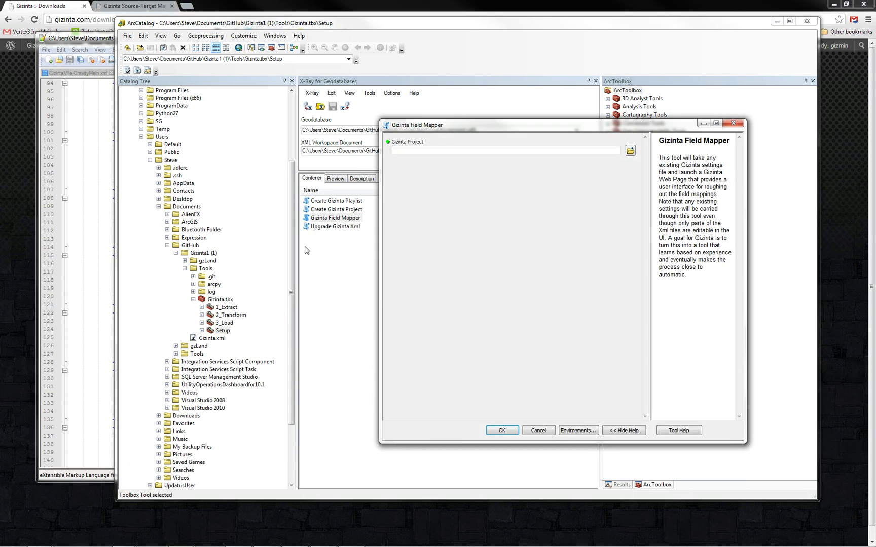
drag(213, 339, 440, 152)
click(493, 431)
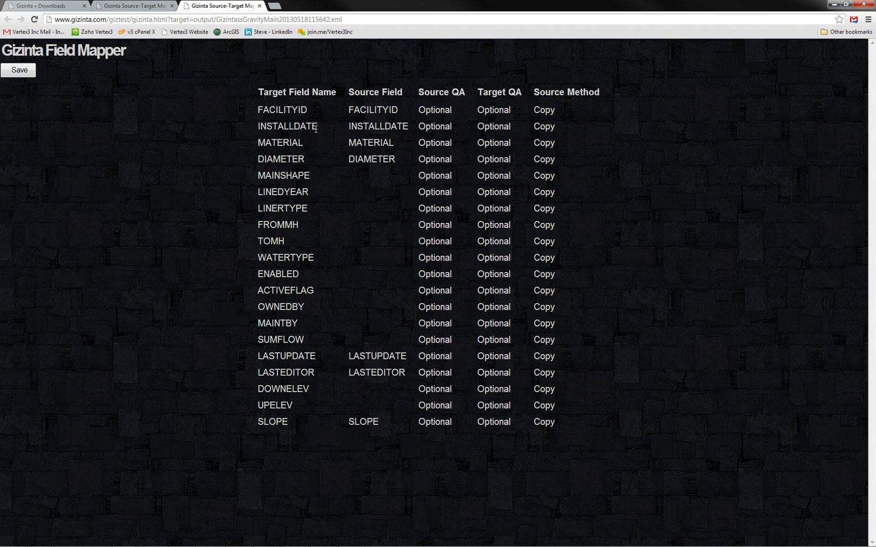
View the source field choices available for the MAINSHAPE target field without assigning one.
click(387, 176)
click(387, 176)
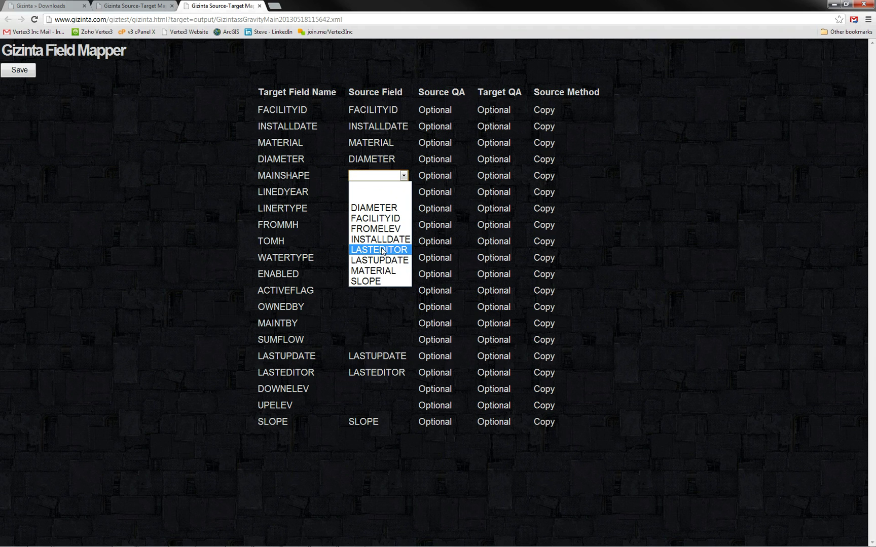
click(160, 184)
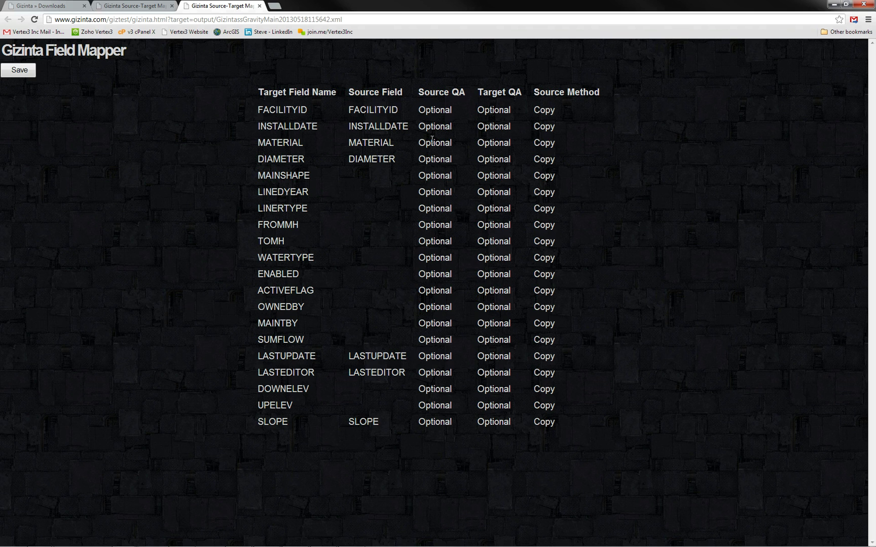
Set the Source QA of the FACILITYID field to Required,Unique.
click(442, 98)
click(434, 109)
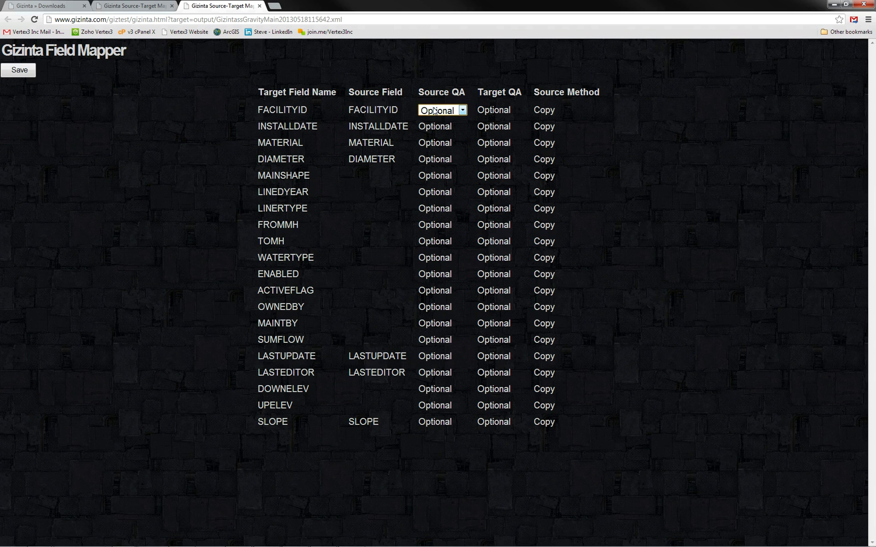
click(435, 111)
click(464, 141)
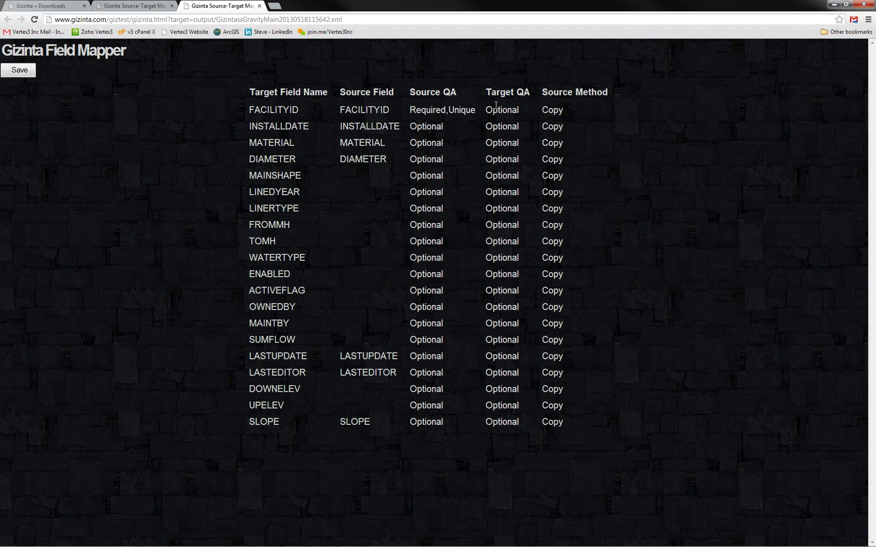
Set the Target QA of the FACILITYID field to Required,Unique.
click(496, 108)
click(497, 113)
click(502, 143)
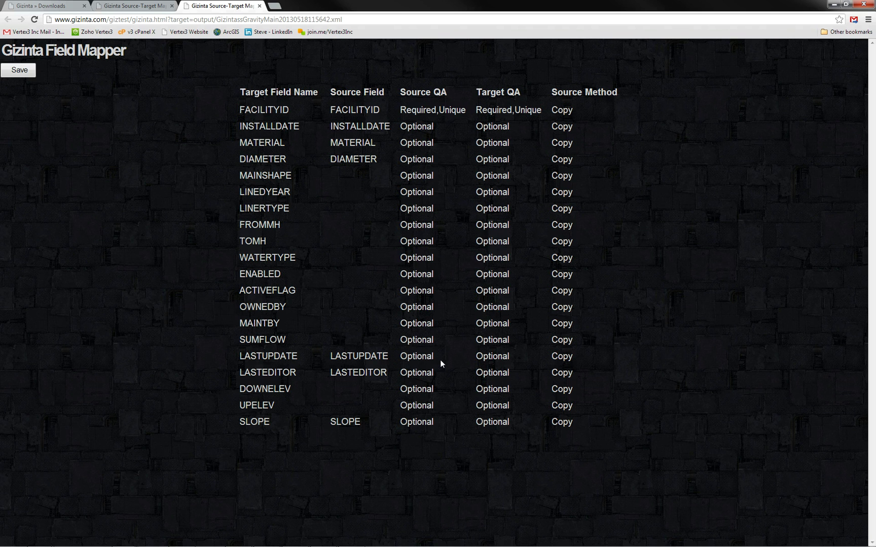
Set the Target QA of both the LASTUPDATE and LASTEDITOR fields to Required.
click(482, 354)
click(482, 357)
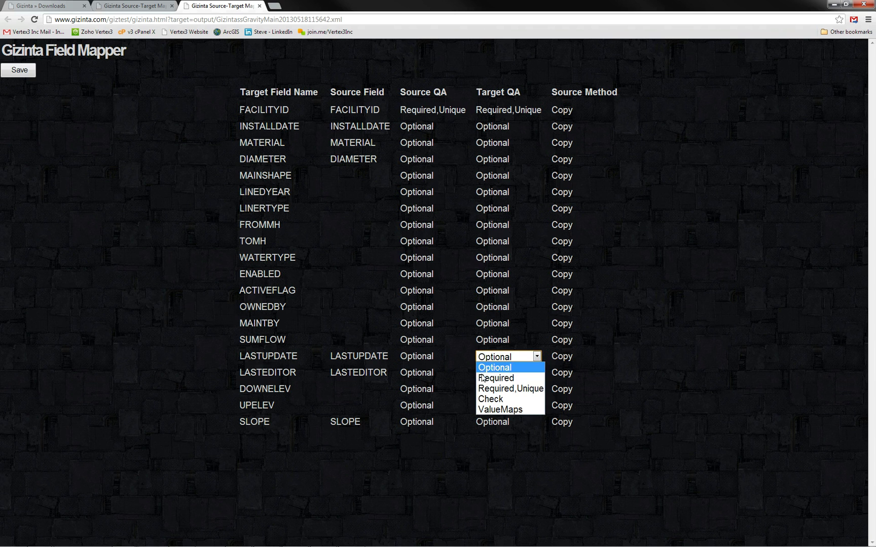
click(482, 374)
click(482, 372)
click(482, 373)
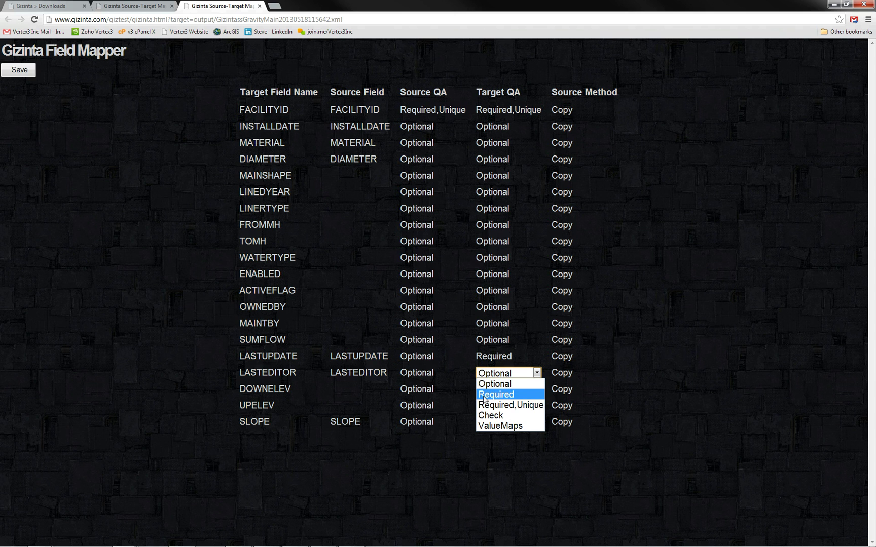
click(484, 395)
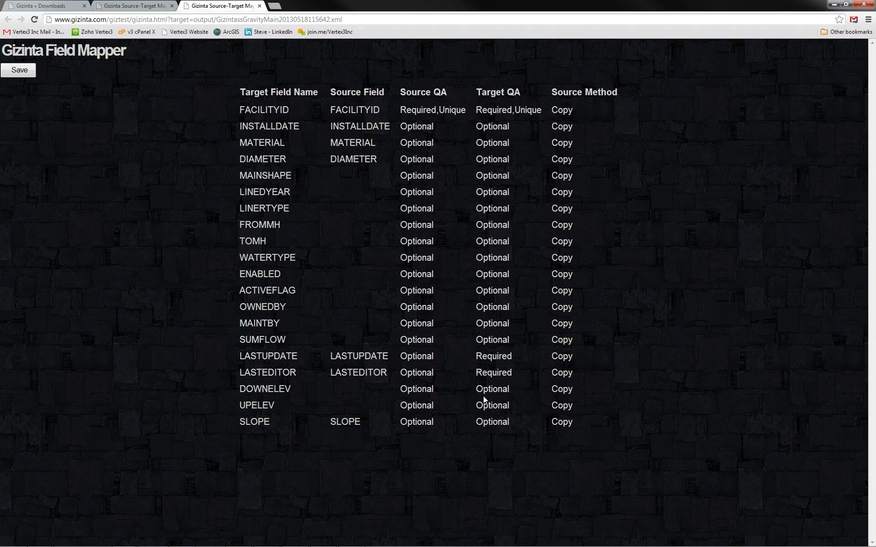
Set the Target QA of both the OWNEDBY and MAINTBY fields to Required.
click(483, 308)
click(484, 307)
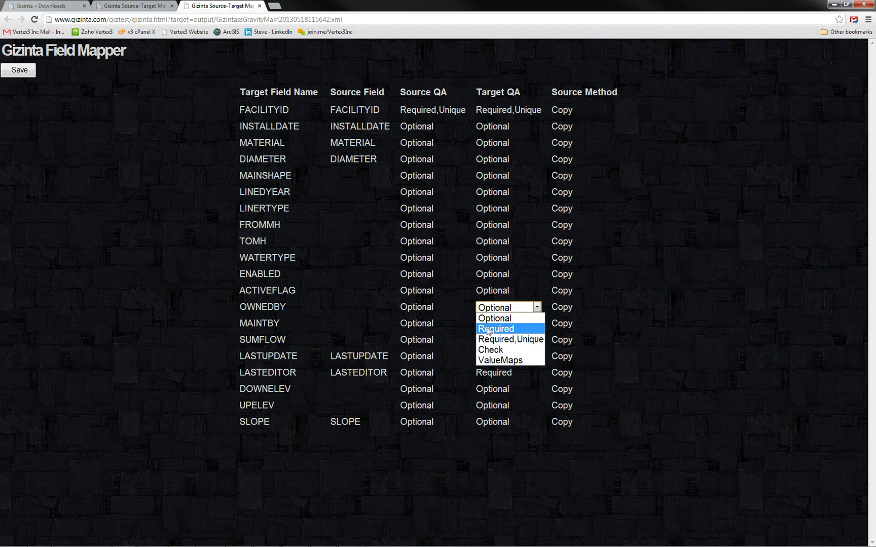
click(487, 327)
click(487, 325)
click(487, 325)
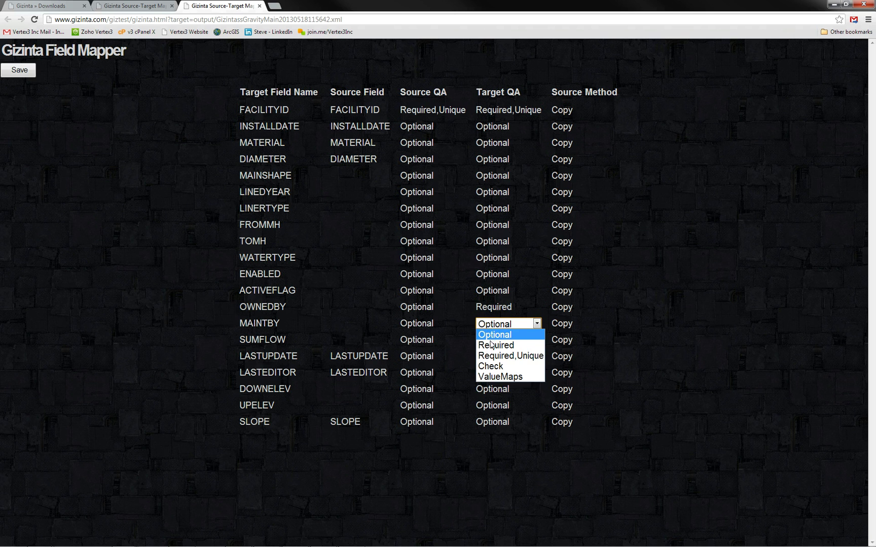
click(491, 345)
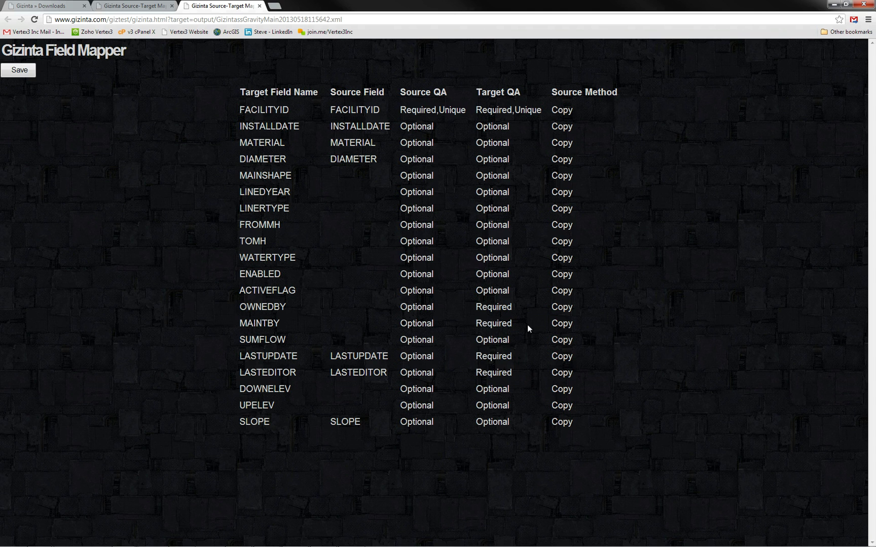
Change the Source Method of the OWNEDBY and MAINTBY fields to DefaultValue.
click(562, 308)
click(562, 307)
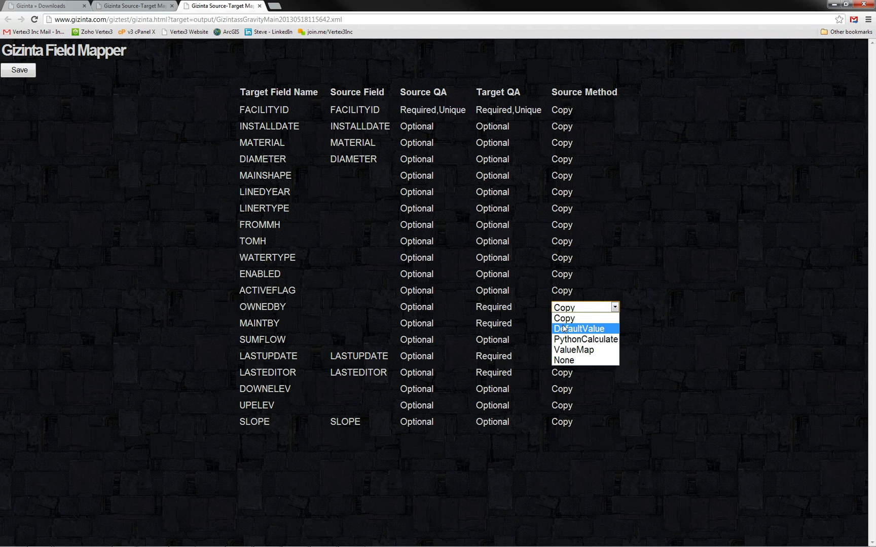
click(563, 325)
click(562, 322)
click(563, 323)
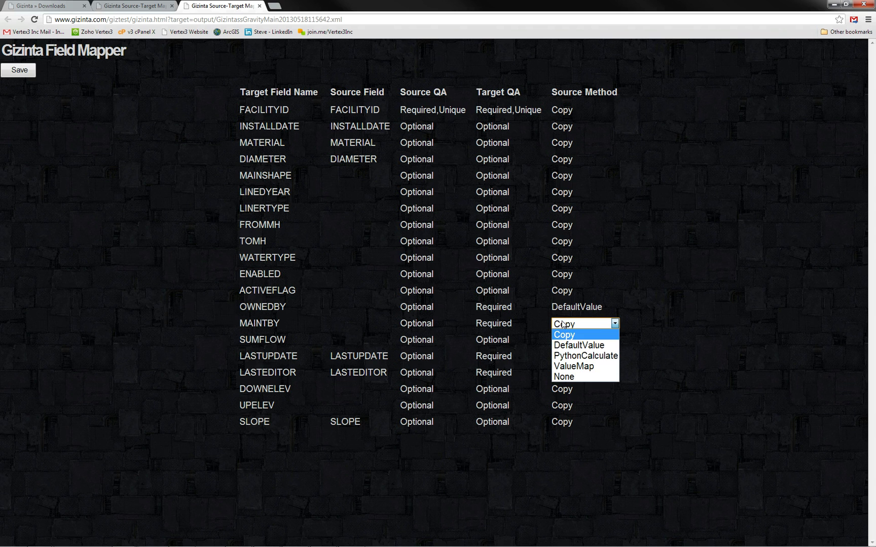
click(564, 346)
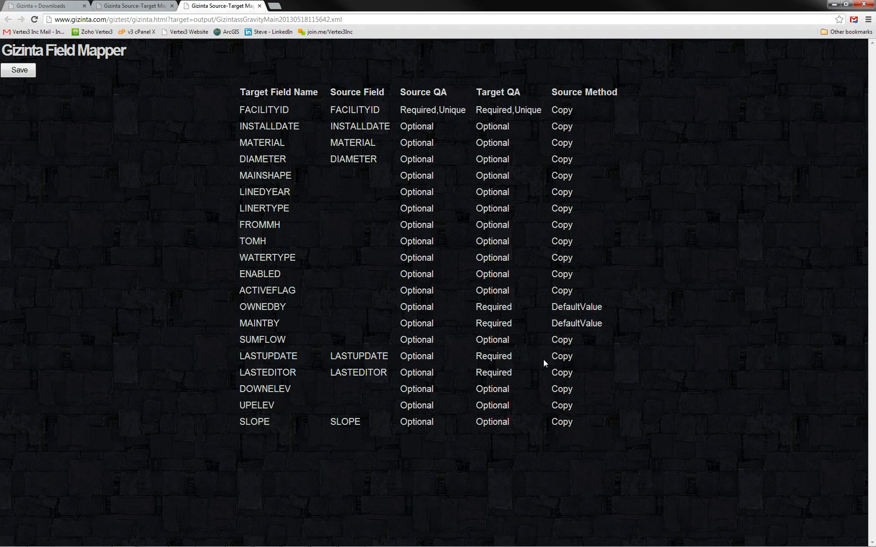
Change the Source Method of the LASTUPDATE and LASTEDITOR fields to PythonCalculate.
click(561, 356)
click(572, 357)
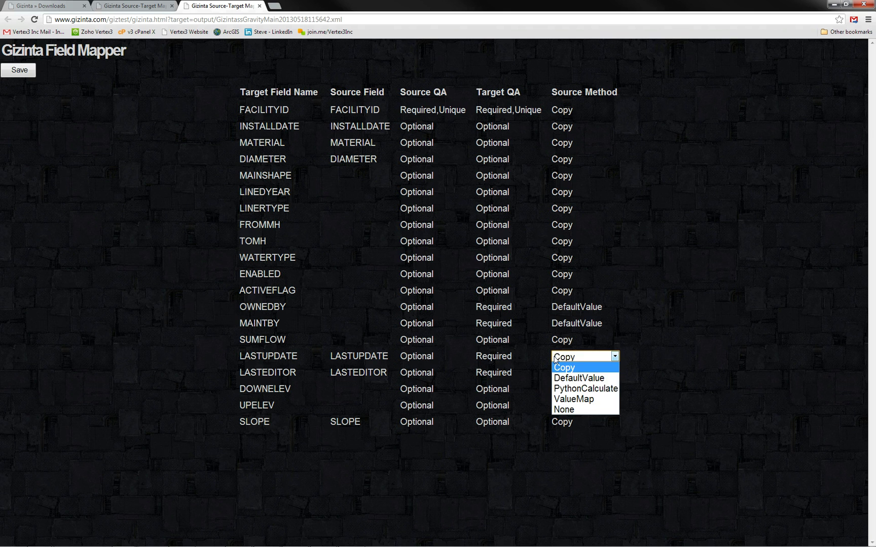
click(563, 389)
click(563, 374)
click(562, 375)
click(563, 405)
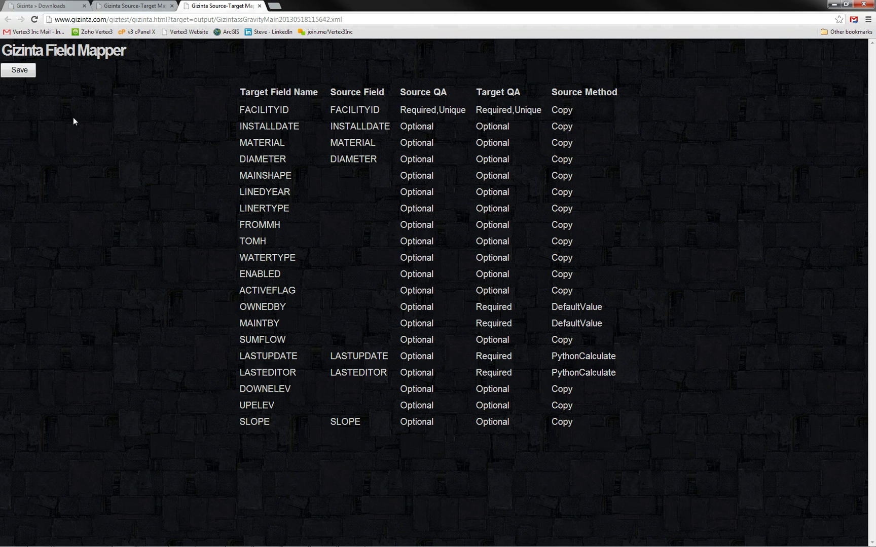
Save the field mapping and open the downloaded XML in Notepad++, checking the qa attributes of FACILITYID.
click(17, 71)
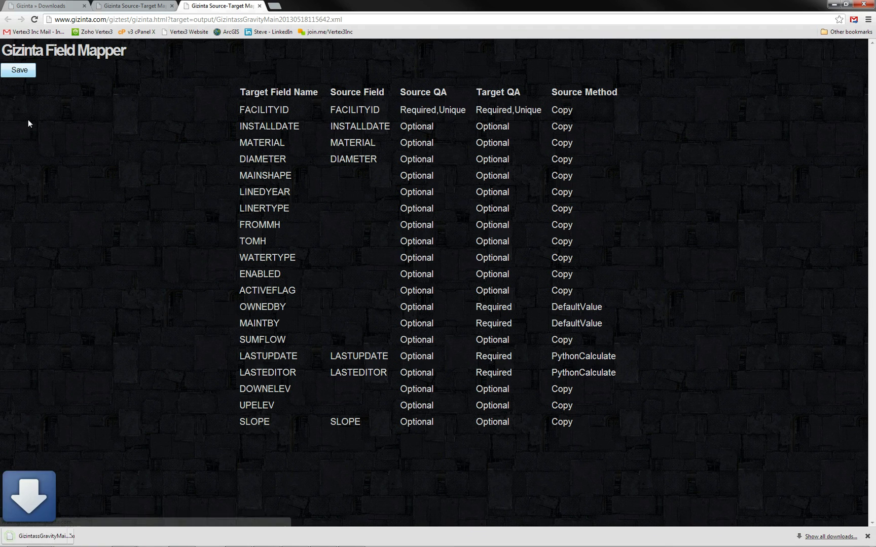
click(29, 535)
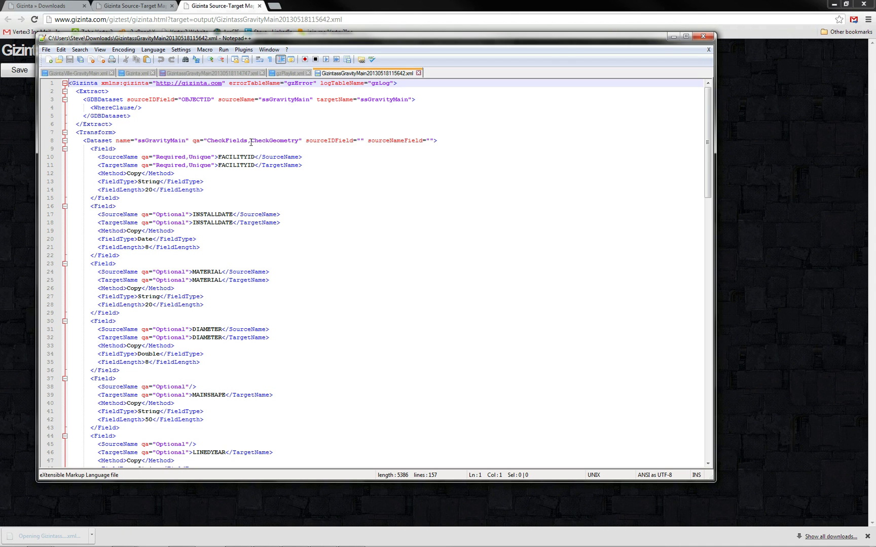
drag(155, 158, 215, 157)
drag(137, 165, 221, 165)
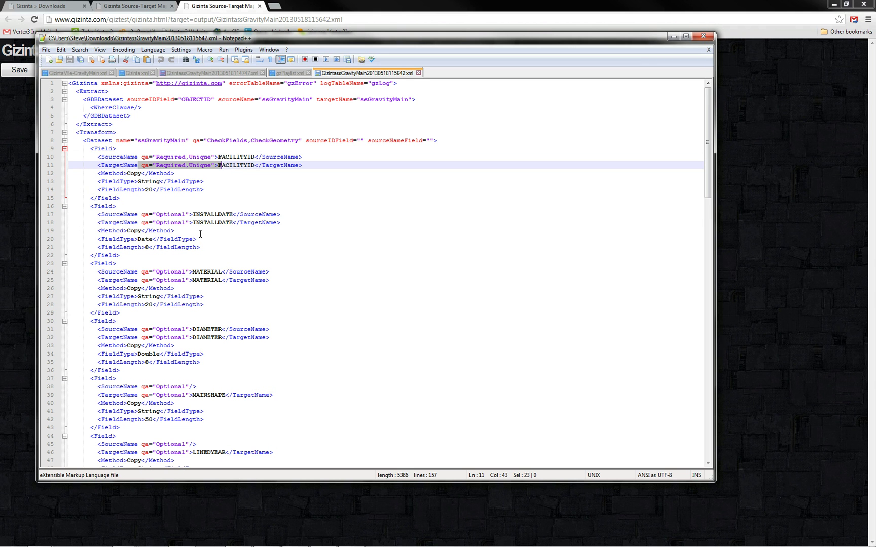
Replace the empty DefaultValue element of the OWNEDBY field with <DefaultValue>1</DefaultValue>.
scroll(200, 232, down, 8)
scroll(200, 237, down, 4)
scroll(201, 237, down, 3)
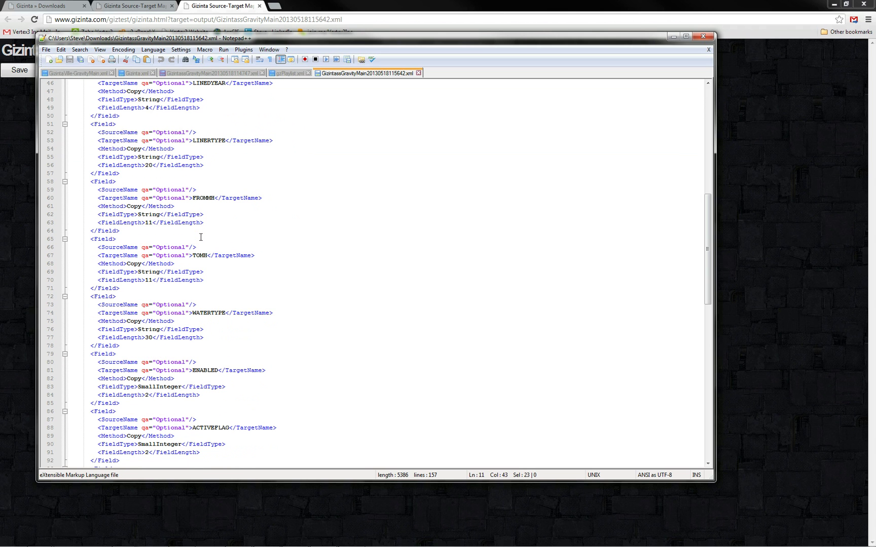
scroll(172, 294, down, 10)
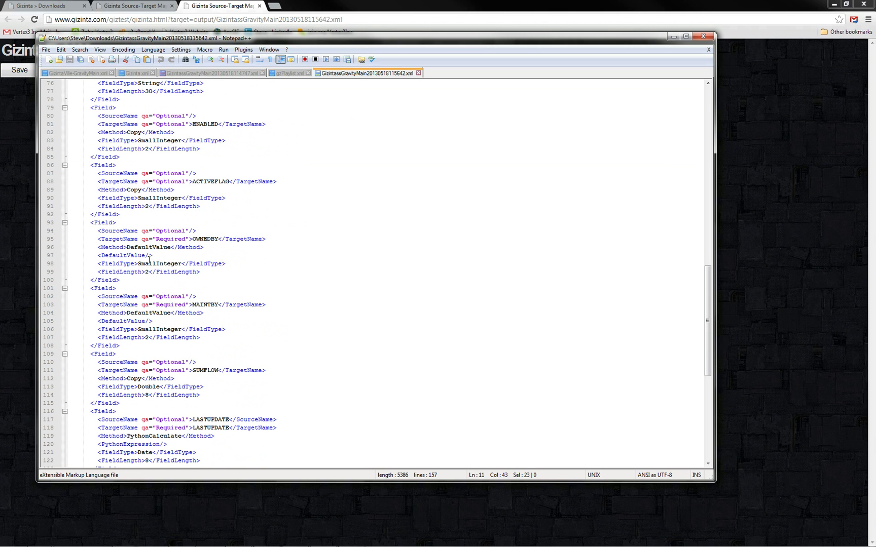
click(150, 257)
key(BackSpace)
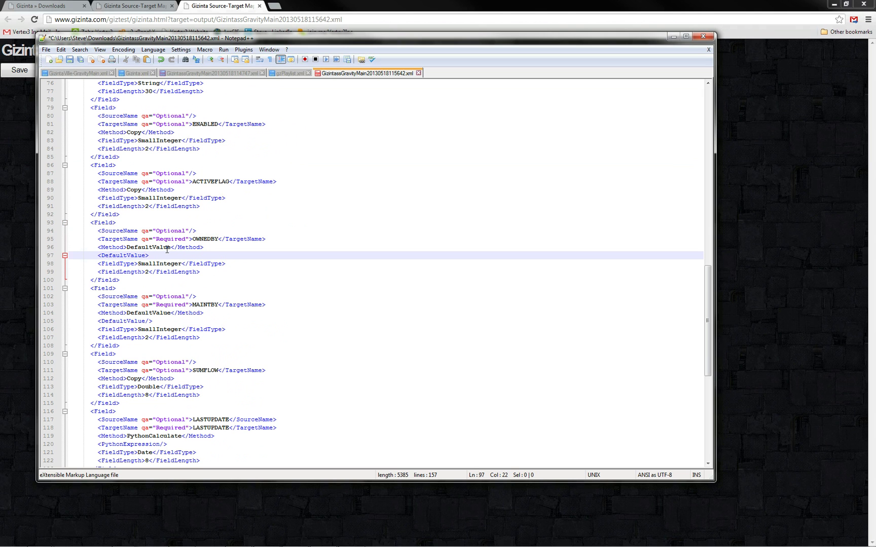
text(1<DefaultValue>/)
key(Home)
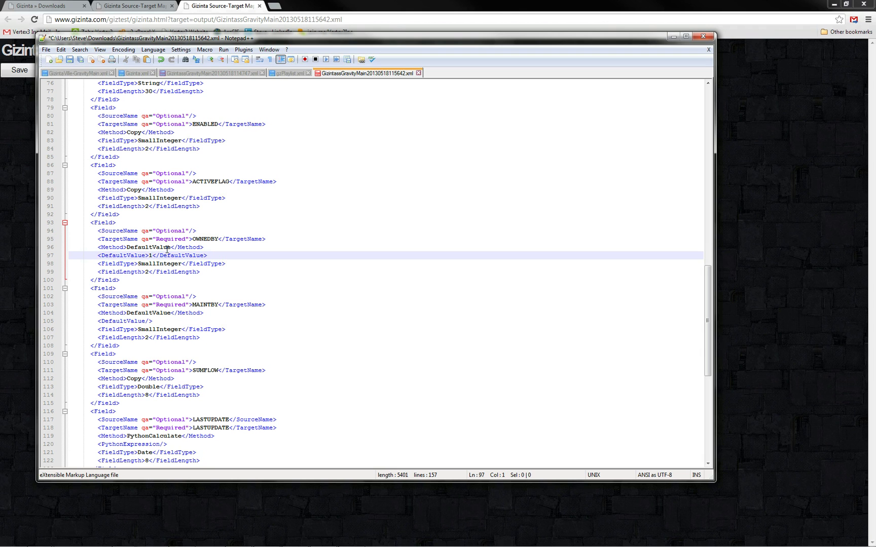
Copy OWNEDBY's DefaultValue line over the empty DefaultValue line of the MAINTBY field.
key(shift+Down)
key(ctrl+c)
key(Down)
key(Down)
key(Down)
key(Down)
key(Down)
key(Down)
key(Down)
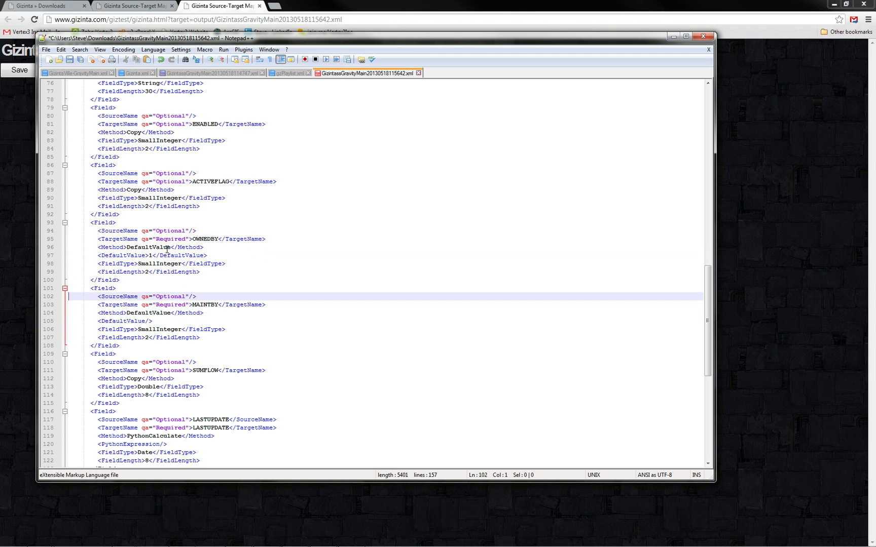
key(shift+Down)
key(ctrl+v)
Copy the LASTUPDATE field's PythonExpression line, gzSupport.getDBTime(), from GizintaVille-GravityMain.xml for use in the new mapping's LASTUPDATE field.
key(Down)
key(Down)
key(Down)
key(Down)
key(Down)
key(Down)
key(Down)
key(Down)
key(Down)
key(Down)
key(Down)
key(Down)
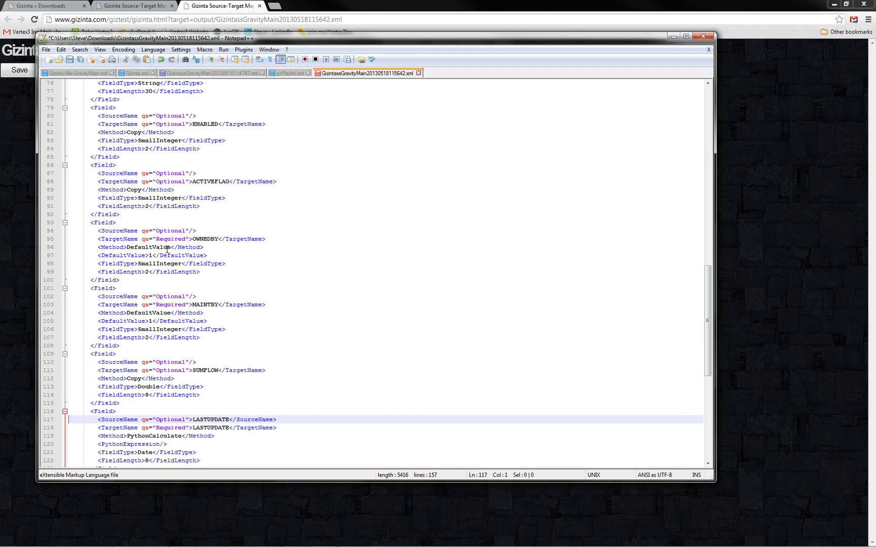
scroll(235, 330, down, 4)
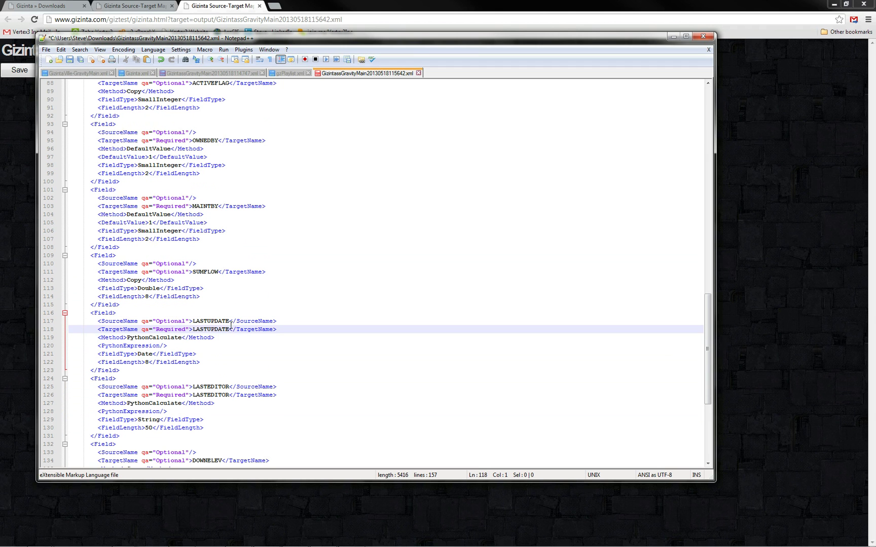
click(164, 345)
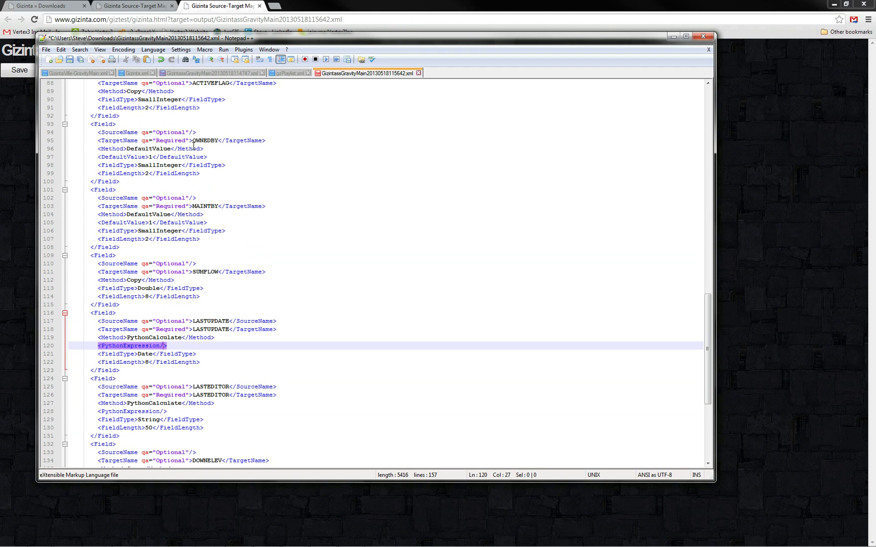
click(77, 74)
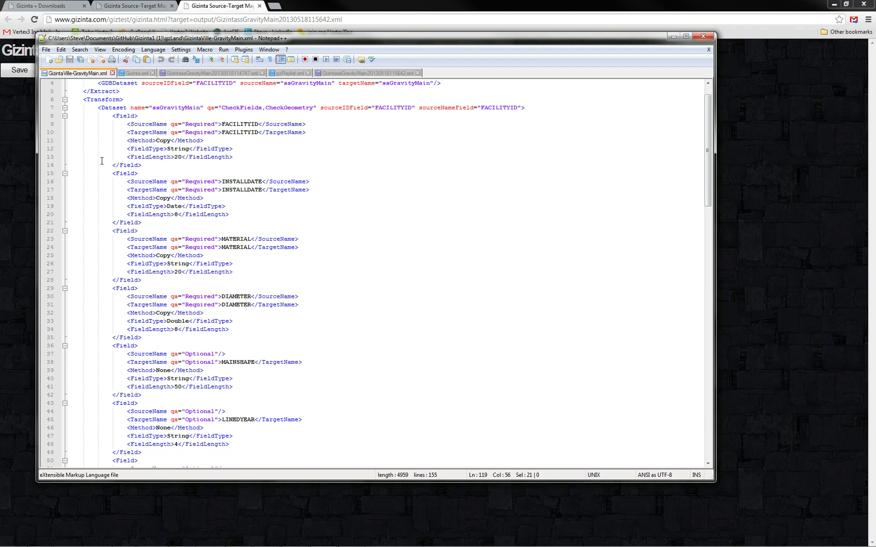
click(228, 313)
key(Page_Down)
key(Page_Down)
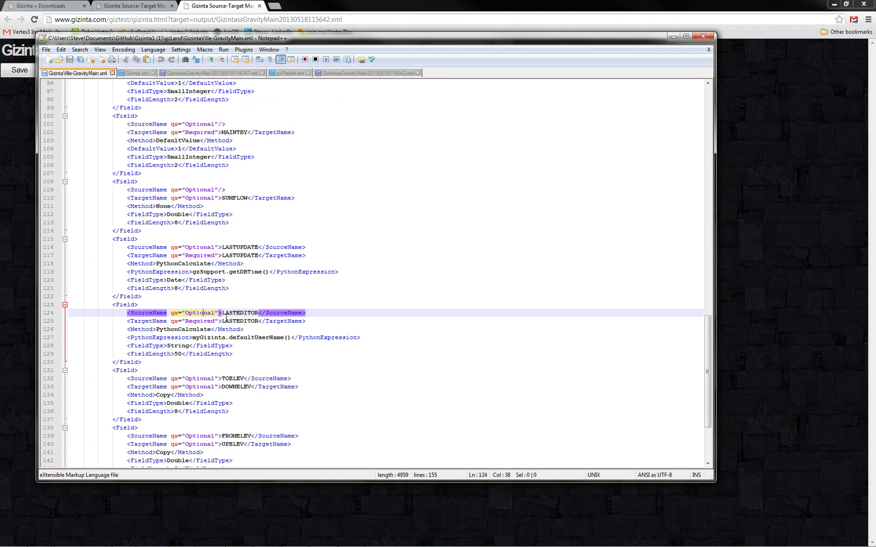
click(317, 323)
key(Right)
key(Down)
key(shift+Down)
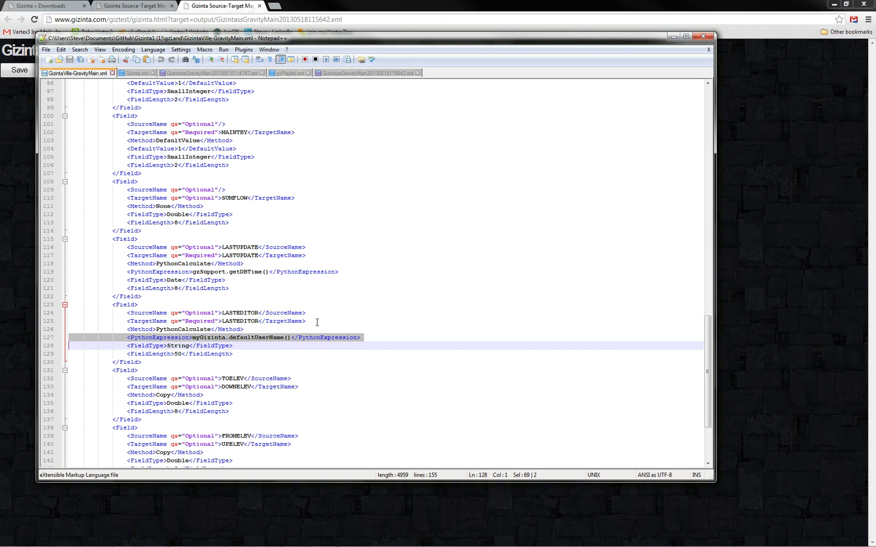
key(Up)
key(Up)
key(Up)
key(Up)
key(Up)
key(Up)
key(Up)
key(Up)
key(Up)
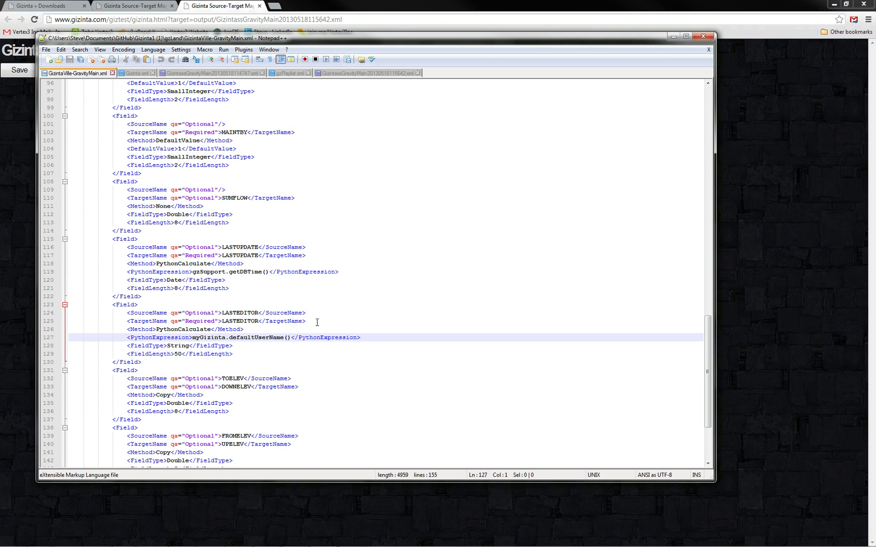
key(shift+Down)
key(ctrl+c)
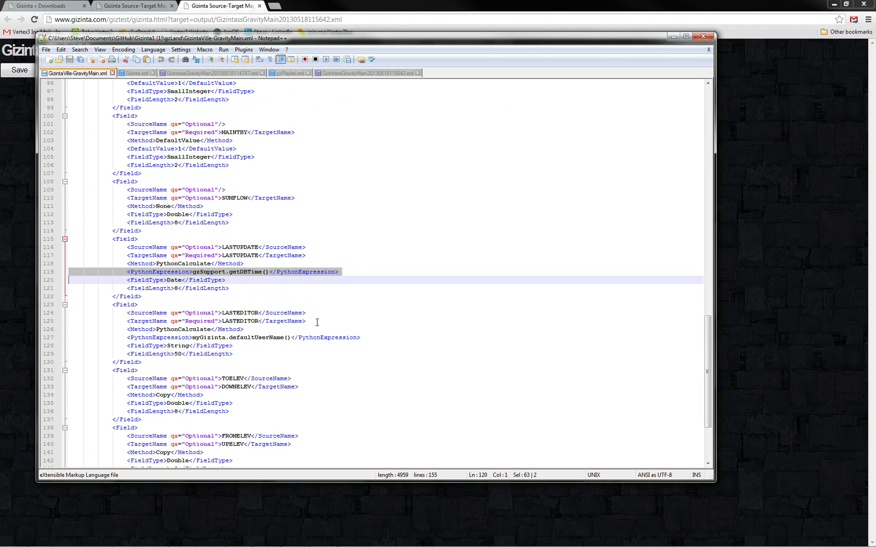
Paste the copied line into the downloaded mapping file in place of LASTUPDATE's empty PythonExpression element, removing the leftover characters.
click(326, 76)
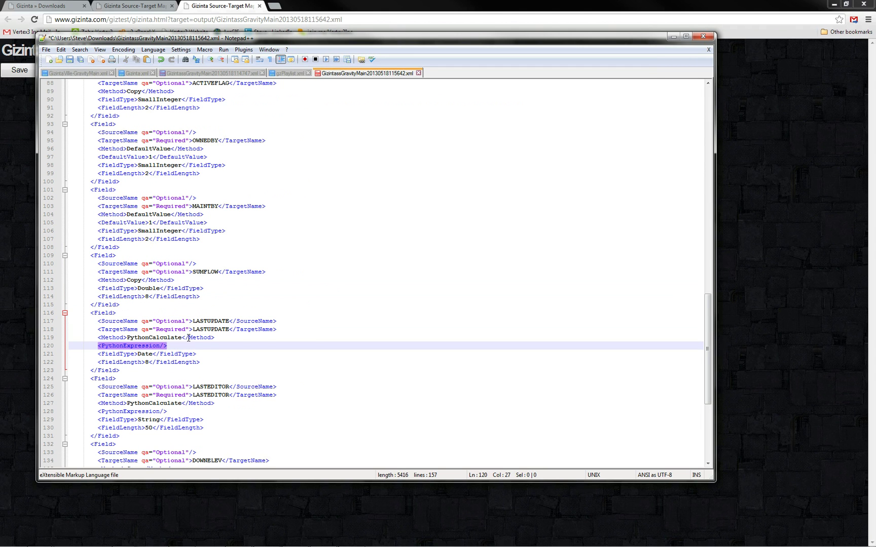
key(ctrl+v)
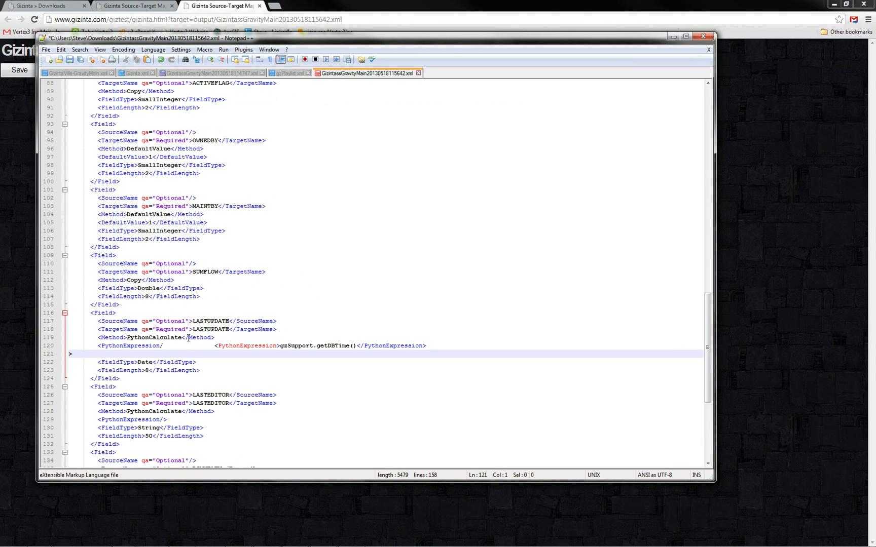
drag(214, 346, 100, 345)
key(Delete)
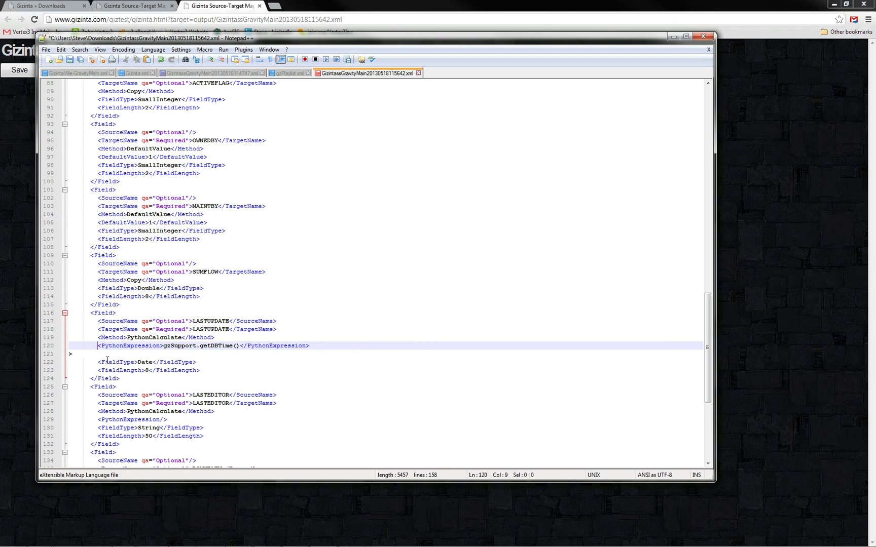
click(90, 355)
key(BackSpace)
key(BackSpace)
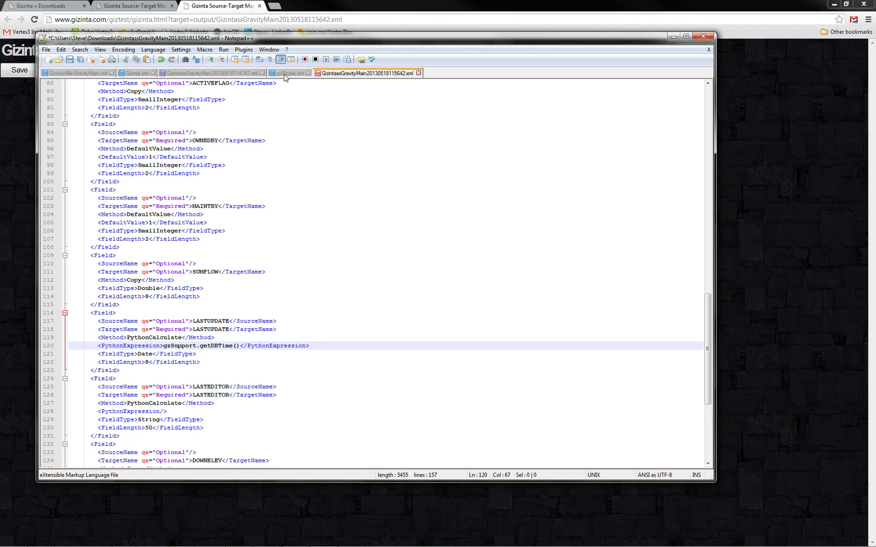
Copy the LASTEDITOR field's PythonExpression line, myGizinta.defaultUserName(), from GizintaVille-GravityMain.xml.
click(70, 75)
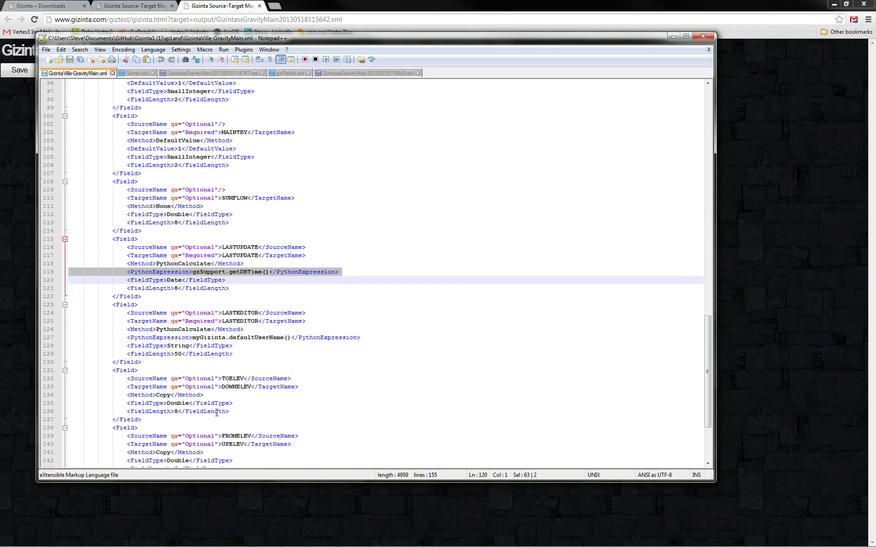
key(Down)
key(Down)
key(Down)
key(Down)
key(Down)
key(Down)
key(Down)
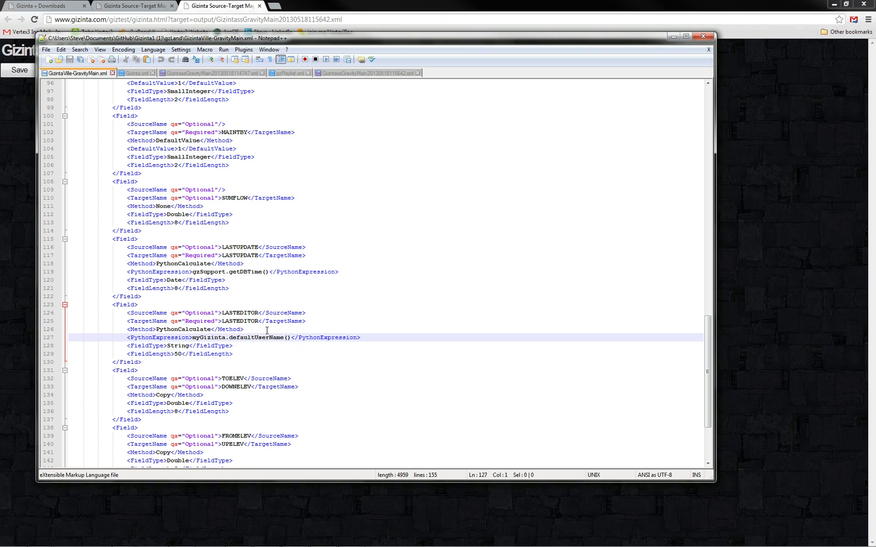
key(shift+Down)
key(ctrl+c)
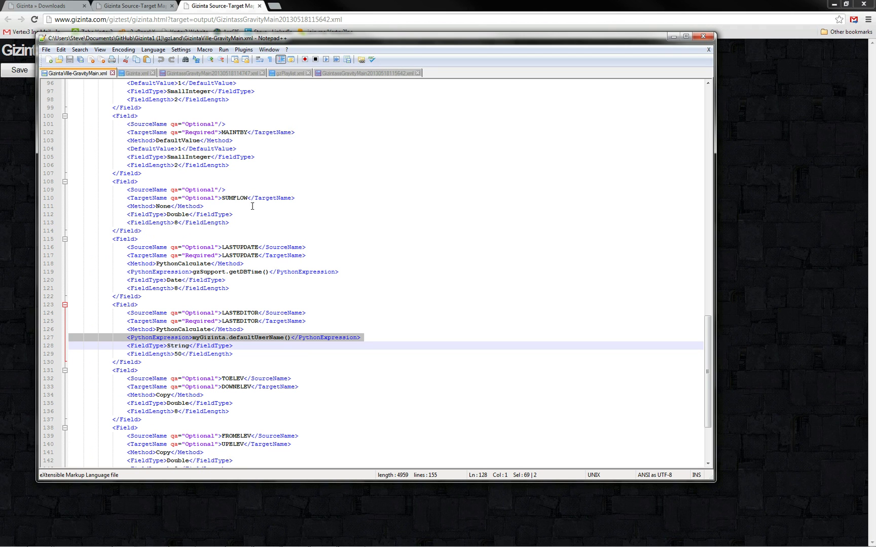
Replace LASTEDITOR's empty PythonExpression element in the downloaded GizintassGravityMain20130518115642.xml with the copied myGizinta.defaultUserName() line, matching the file's indentation.
click(334, 75)
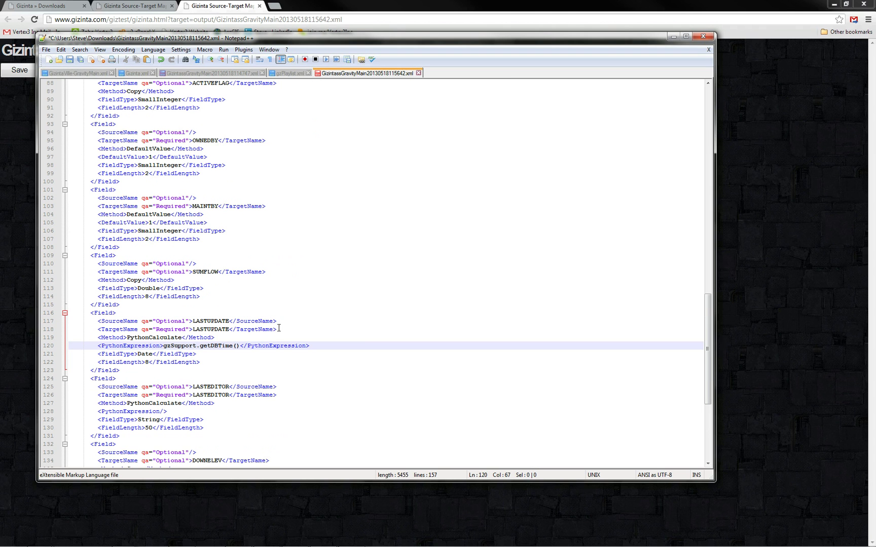
key(Down)
key(Down)
key(Down)
key(Down)
key(Down)
key(Down)
key(Down)
key(Down)
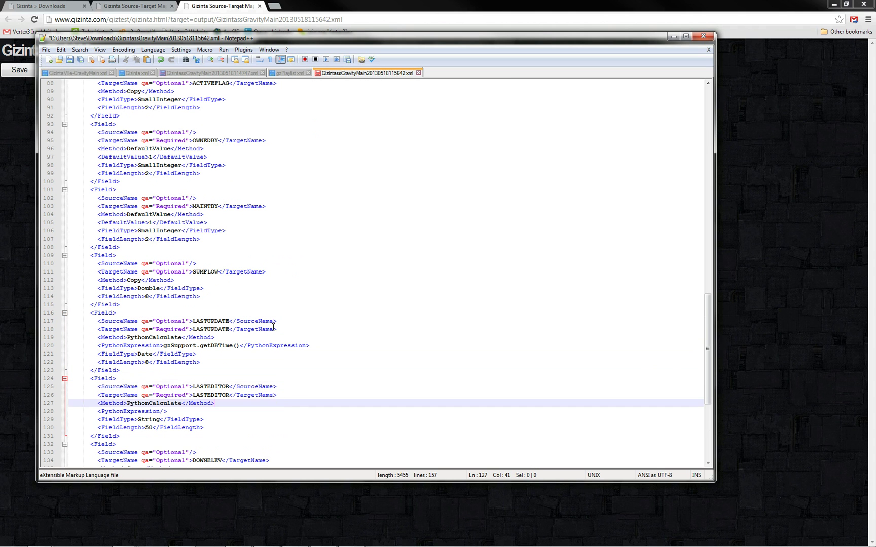
key(Home)
key(shift+Down)
key(ctrl+v)
key(shift+Tab)
key(shift+Tab)
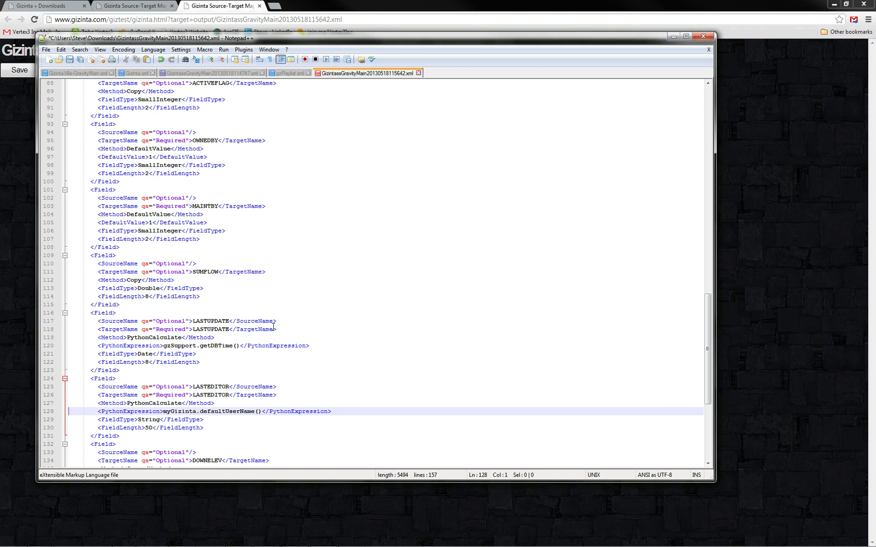
Save the downloaded mapping file with its completed default values and Python expressions, and review its remaining field definitions.
click(168, 410)
scroll(167, 410, down, 3)
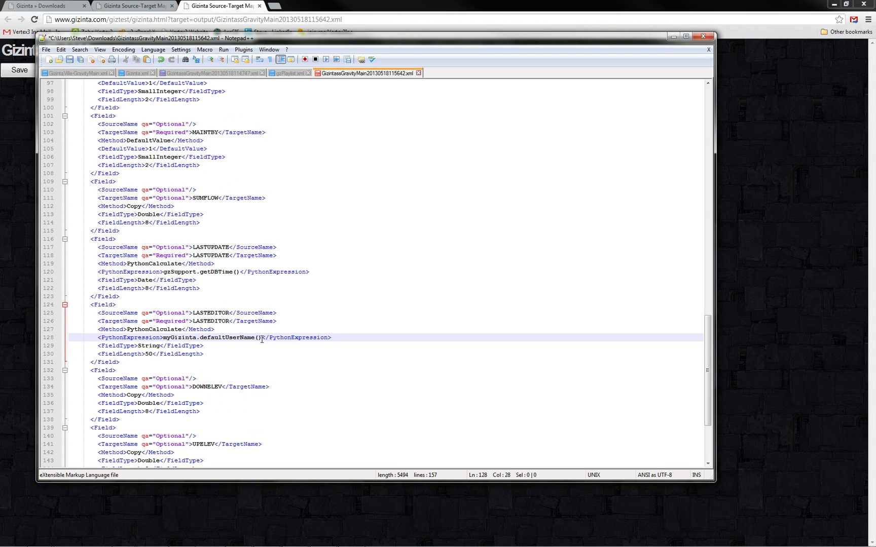
click(70, 59)
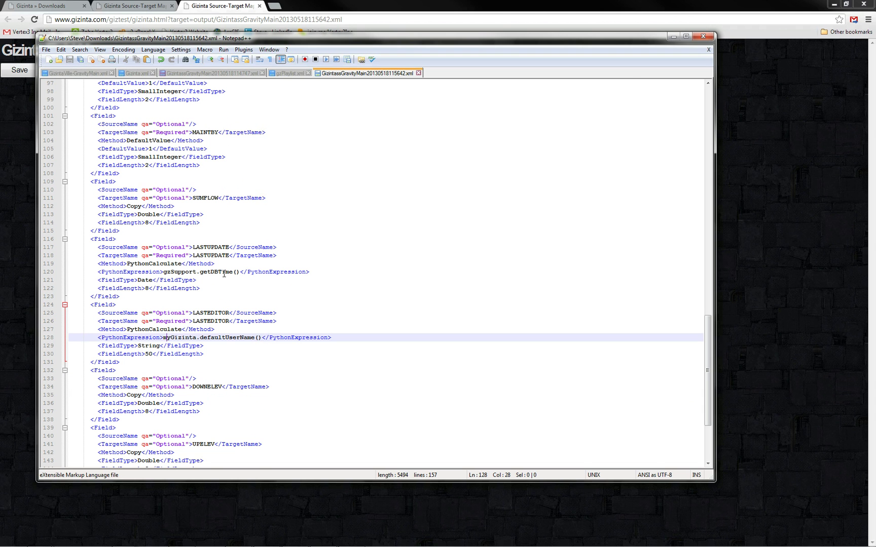
scroll(224, 274, down, 4)
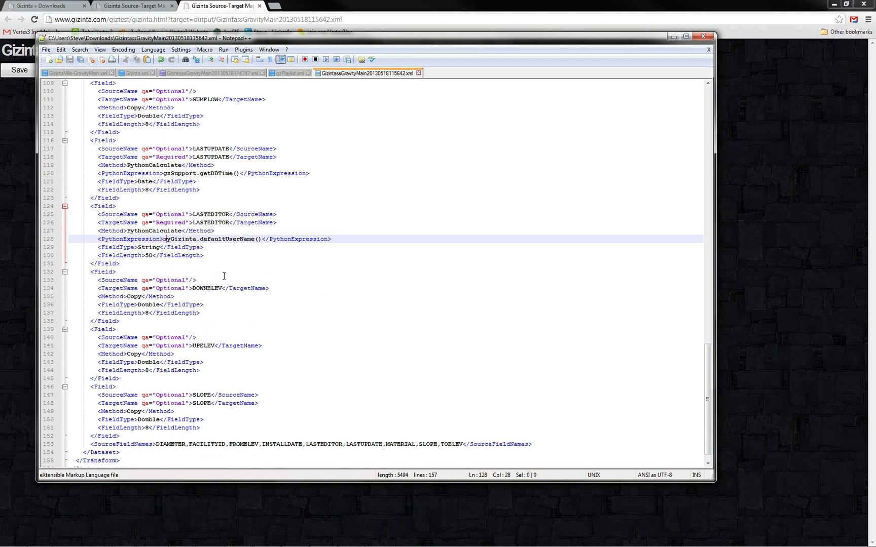
scroll(224, 276, up, 5)
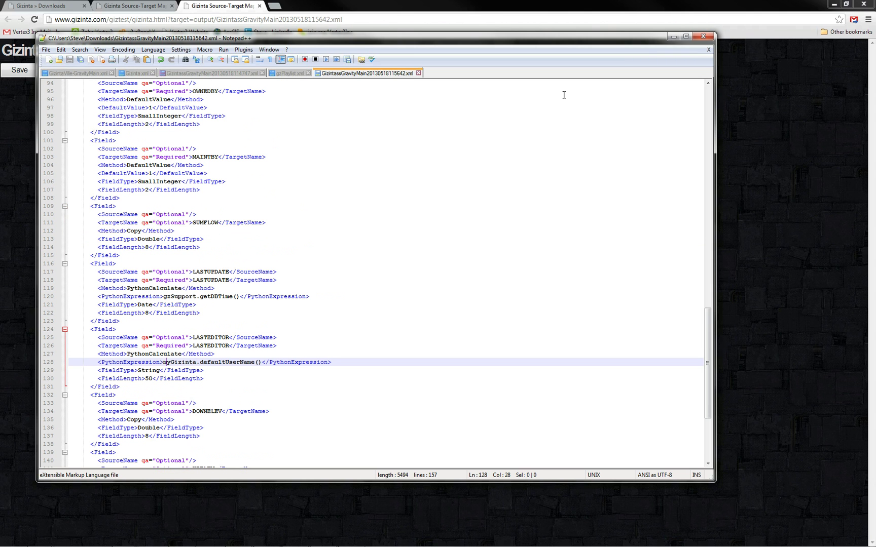
Switch to ArcCatalog, dismiss the finished Gizinta Field Mapper results, and view the XML files listed in gzLand's gzPlaylist.xml.
click(672, 37)
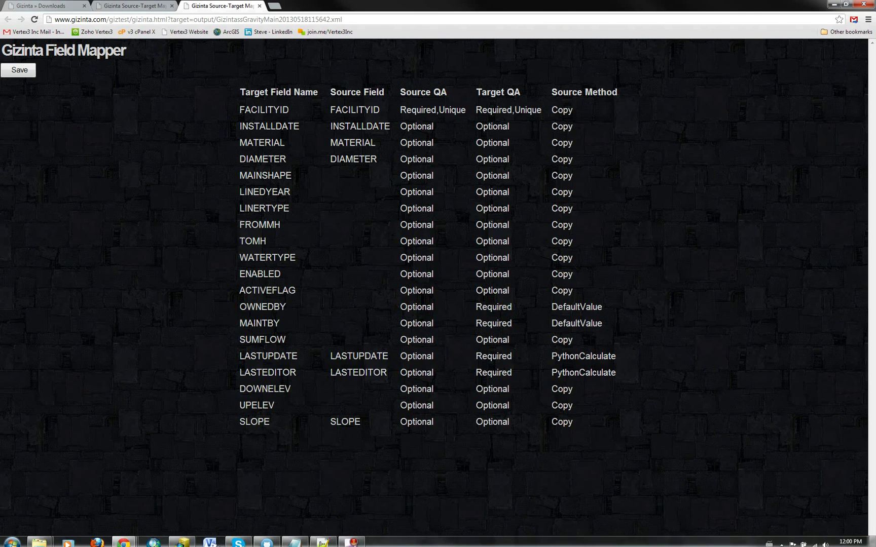
click(184, 542)
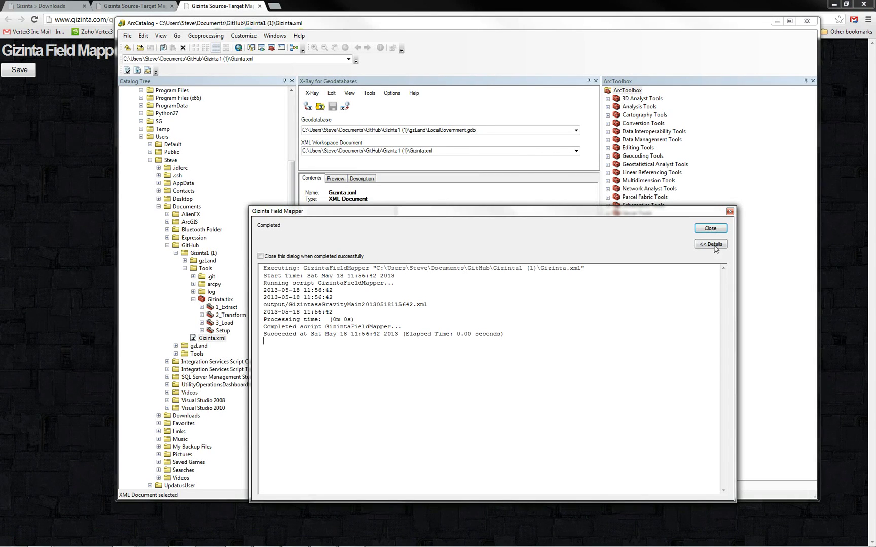
click(717, 228)
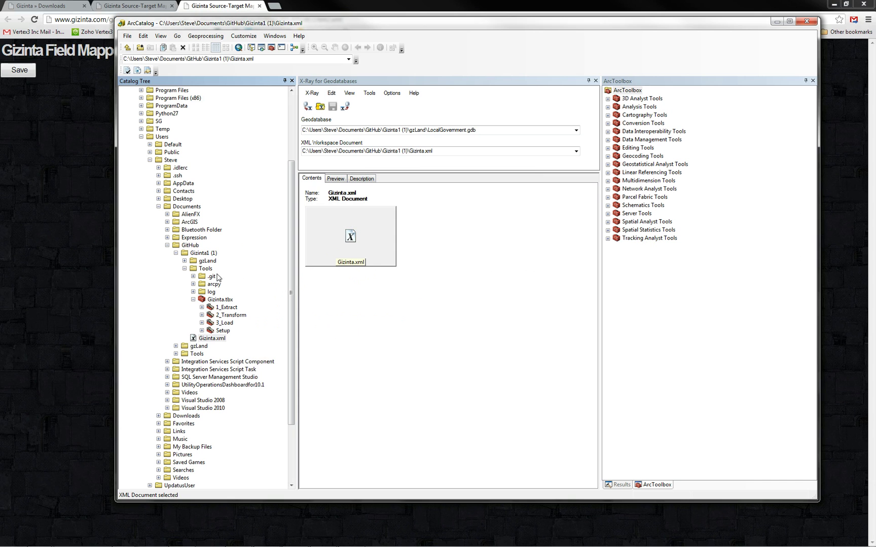
click(201, 261)
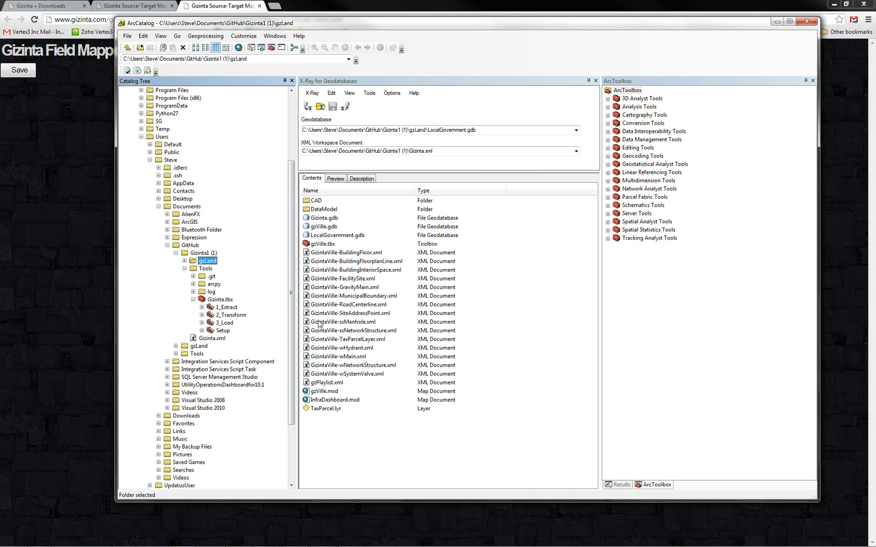
double_click(320, 384)
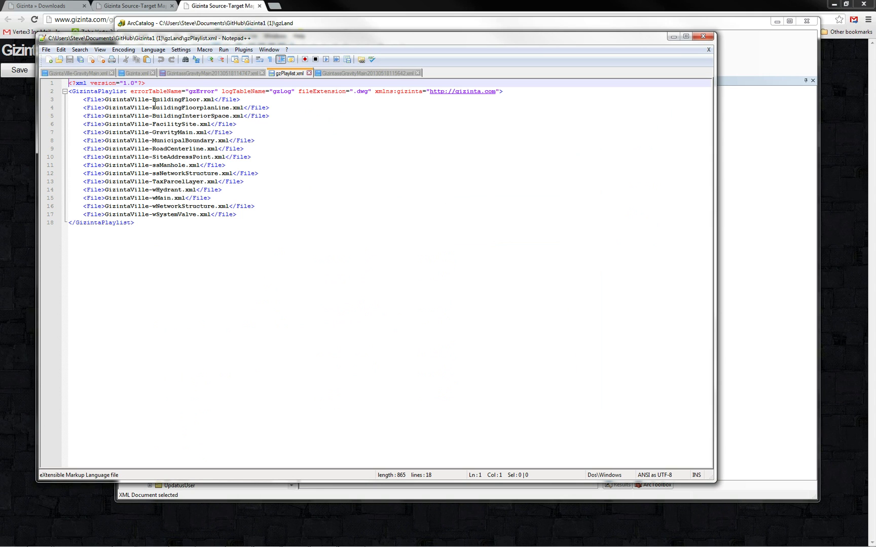
drag(155, 106, 182, 182)
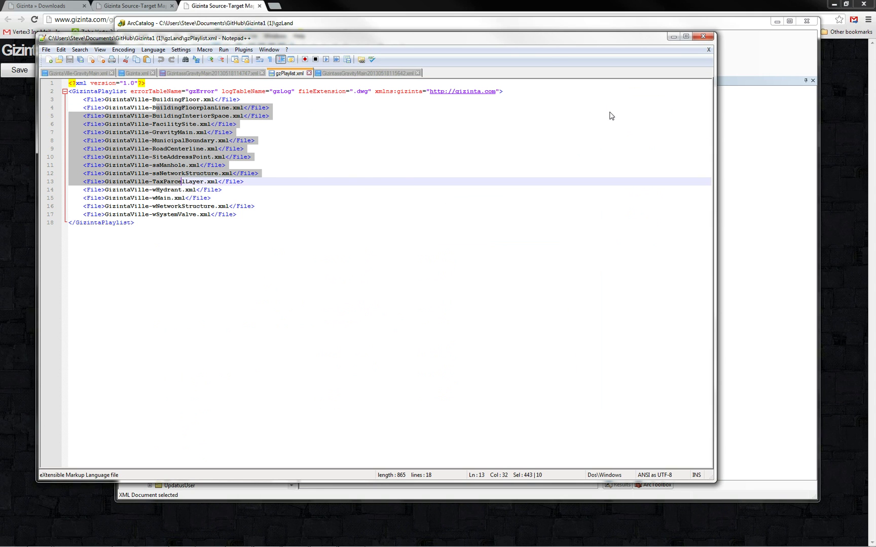
click(672, 37)
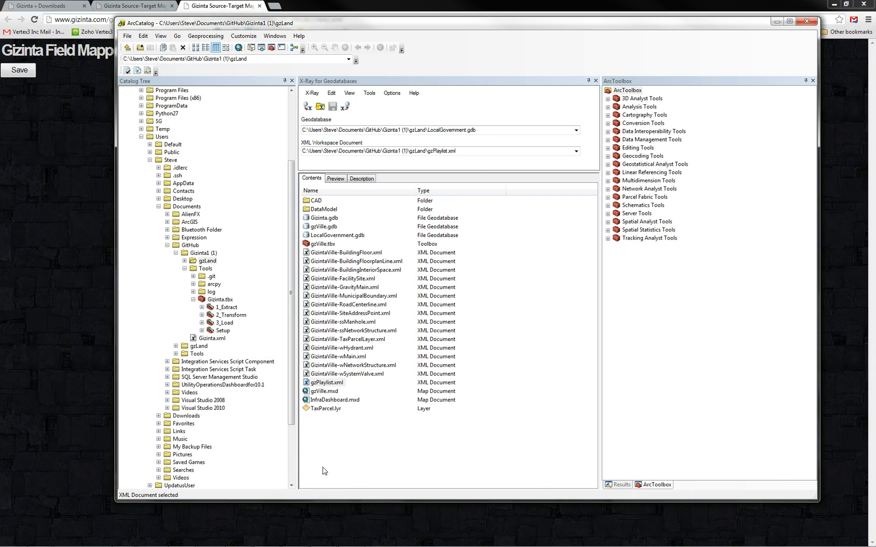
Open the Create Gizinta Playlist tool with gzLand as the folder of Gizinta XML files, inspect the output file parameter, and cancel.
click(219, 330)
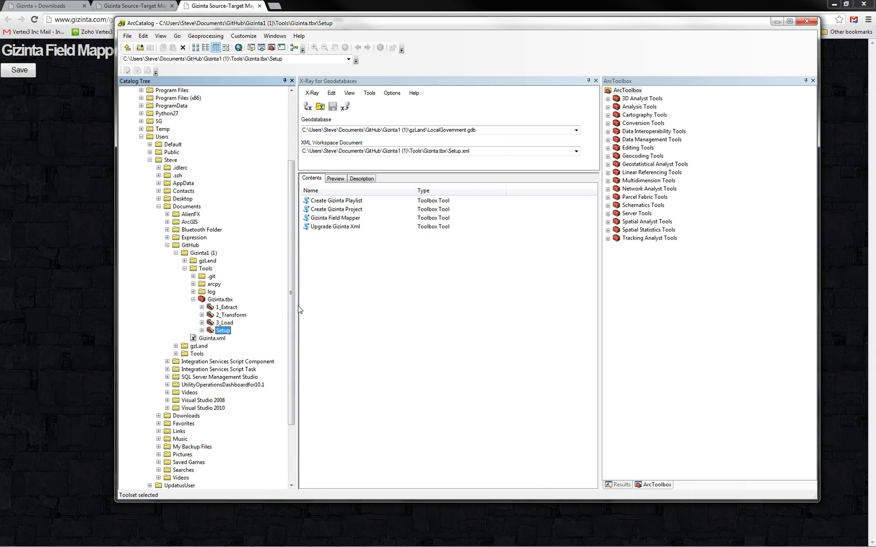
double_click(334, 201)
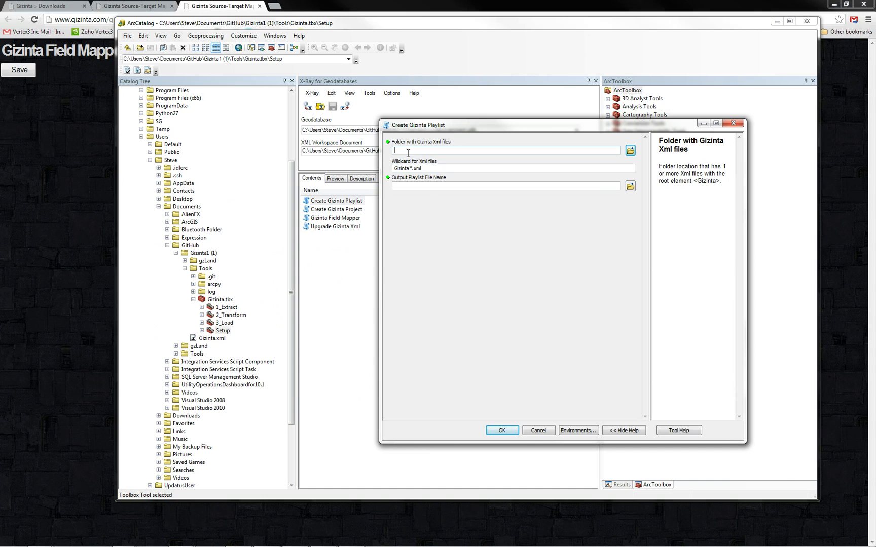
drag(212, 263, 433, 150)
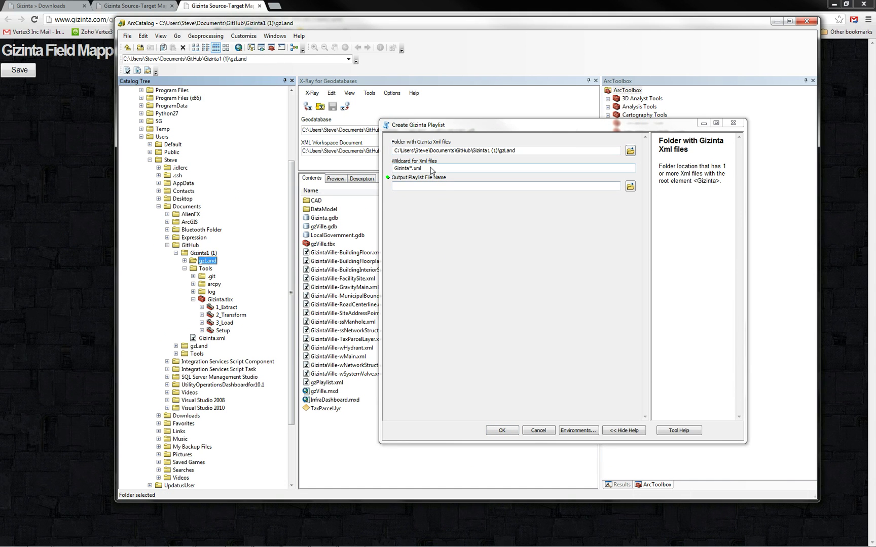
click(417, 186)
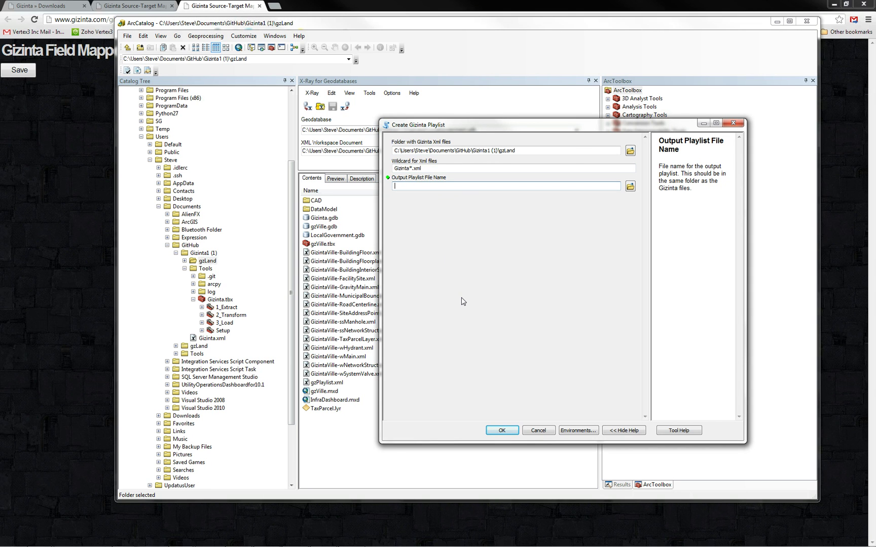
click(531, 431)
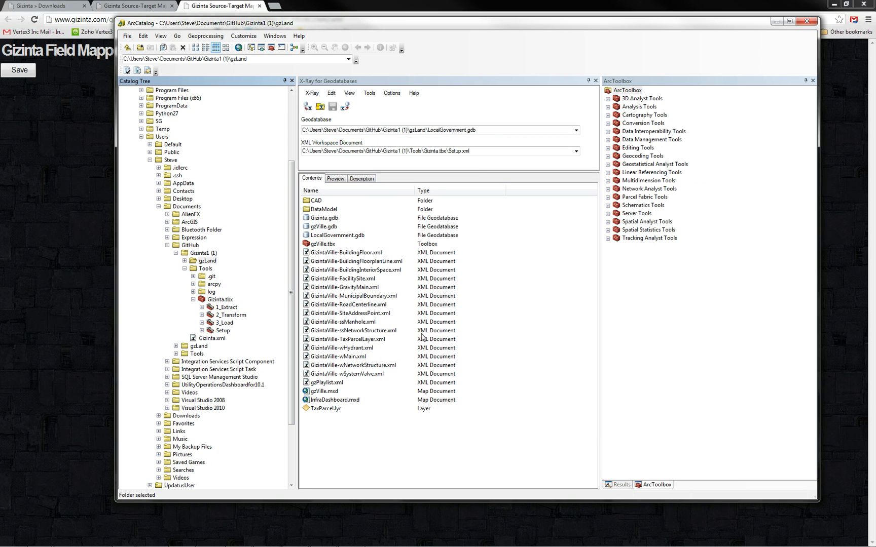
Open the gzRunAll model from gzVille.tbx for editing, inspect which file its Gizinta.xml parameter uses, and close the model.
double_click(320, 246)
right_click(319, 210)
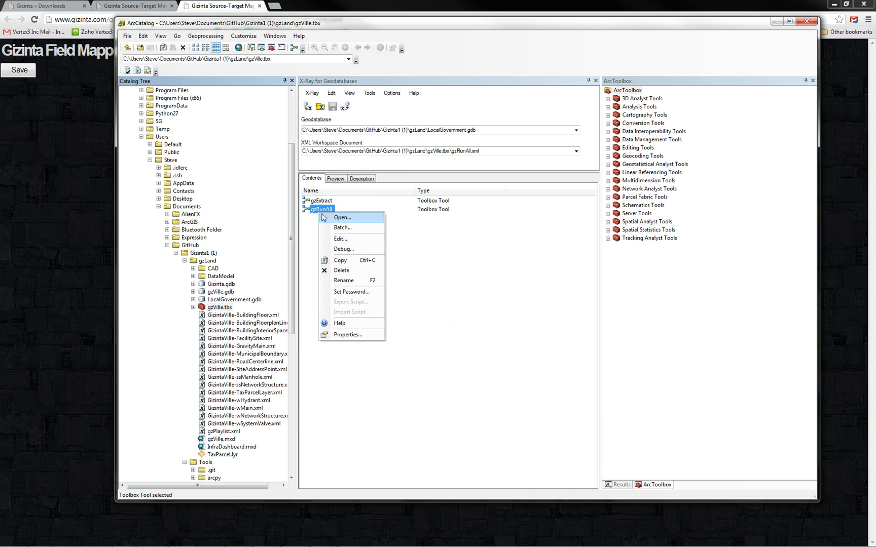
click(339, 239)
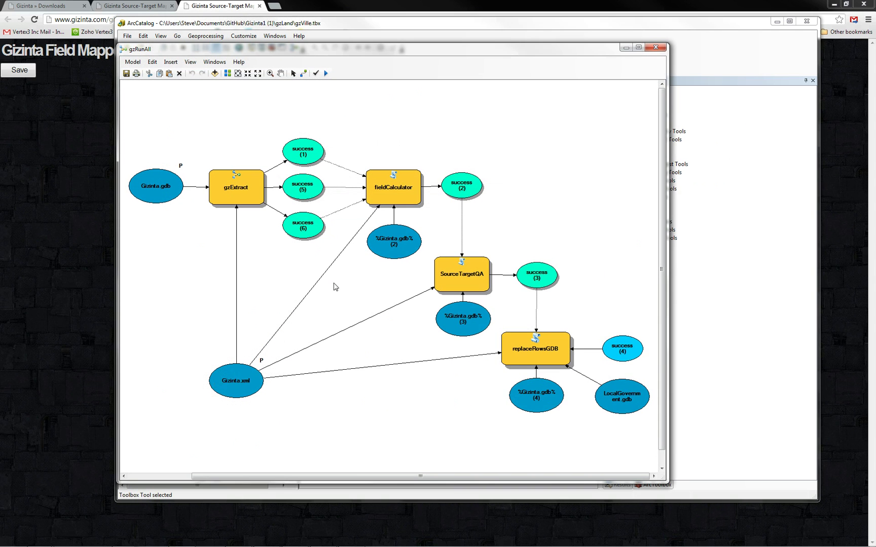
double_click(223, 381)
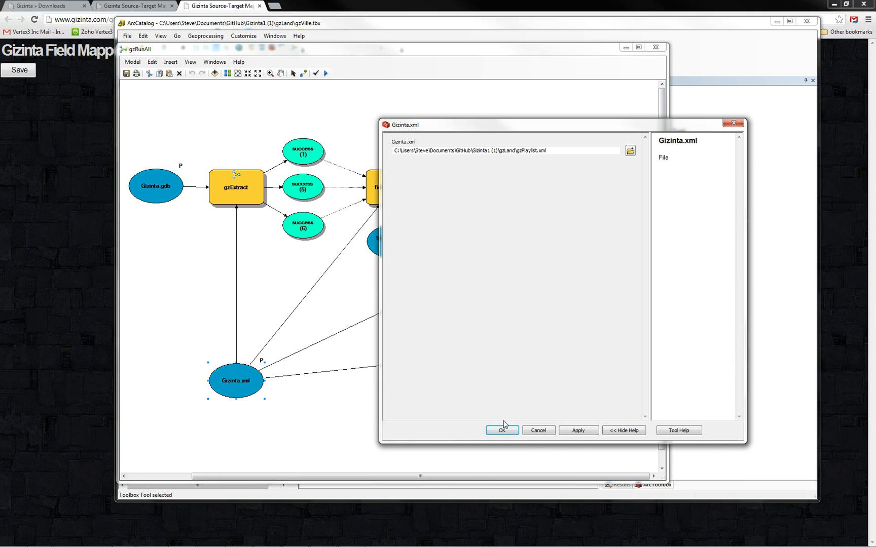
click(530, 432)
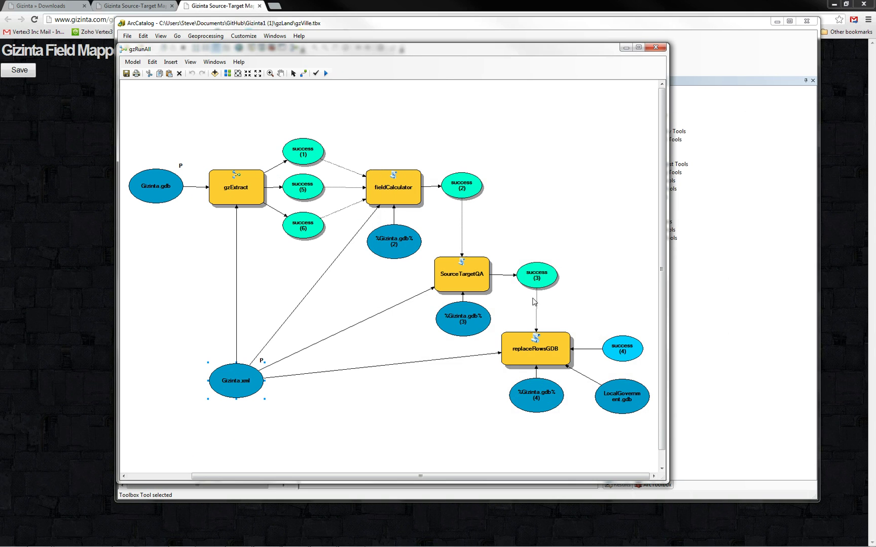
click(656, 48)
Return to the Gizinta website in Chrome and open the Transform page of the settings documentation.
click(776, 23)
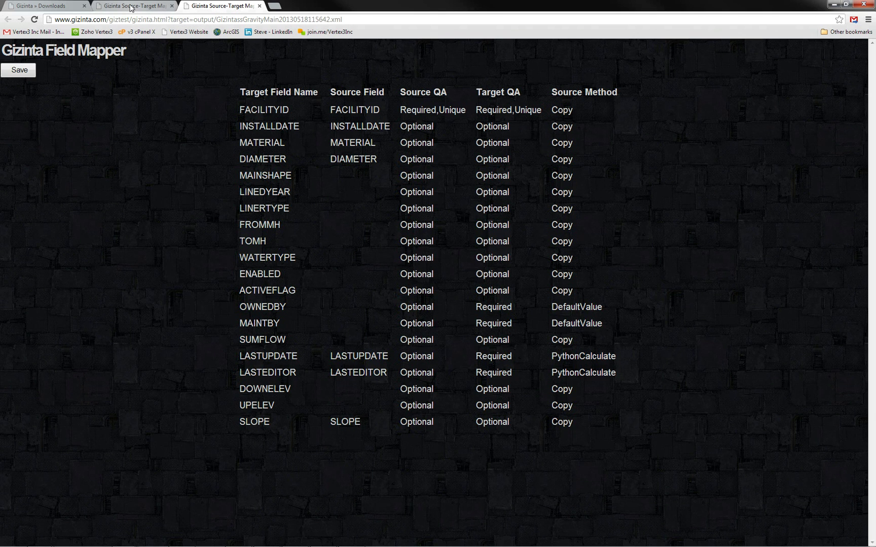
click(36, 5)
click(350, 96)
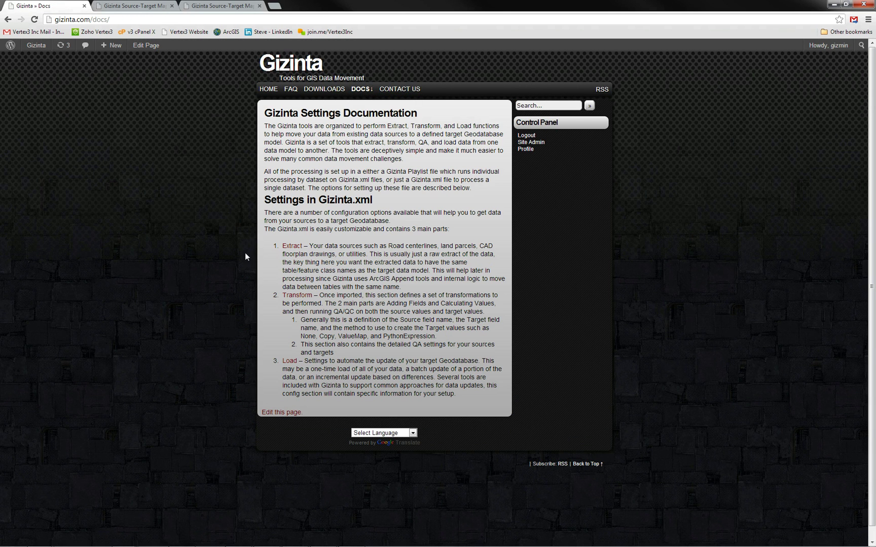
click(293, 298)
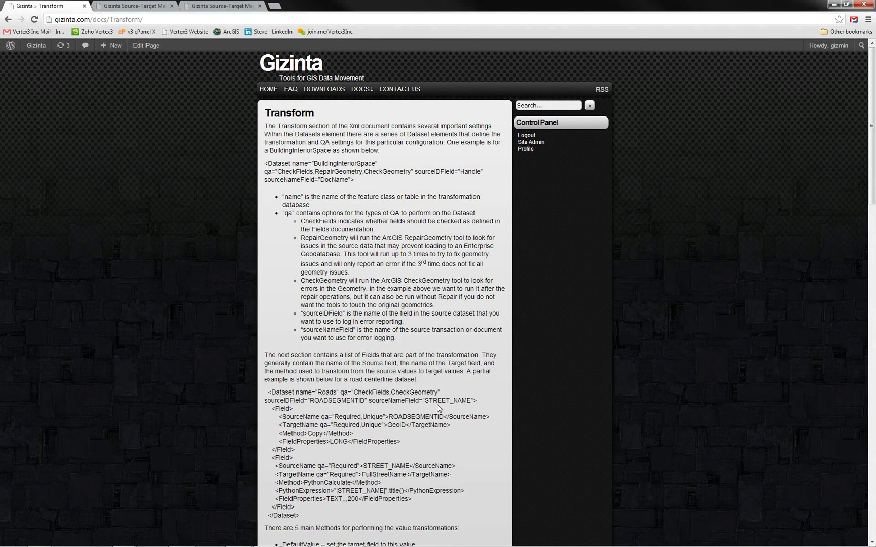